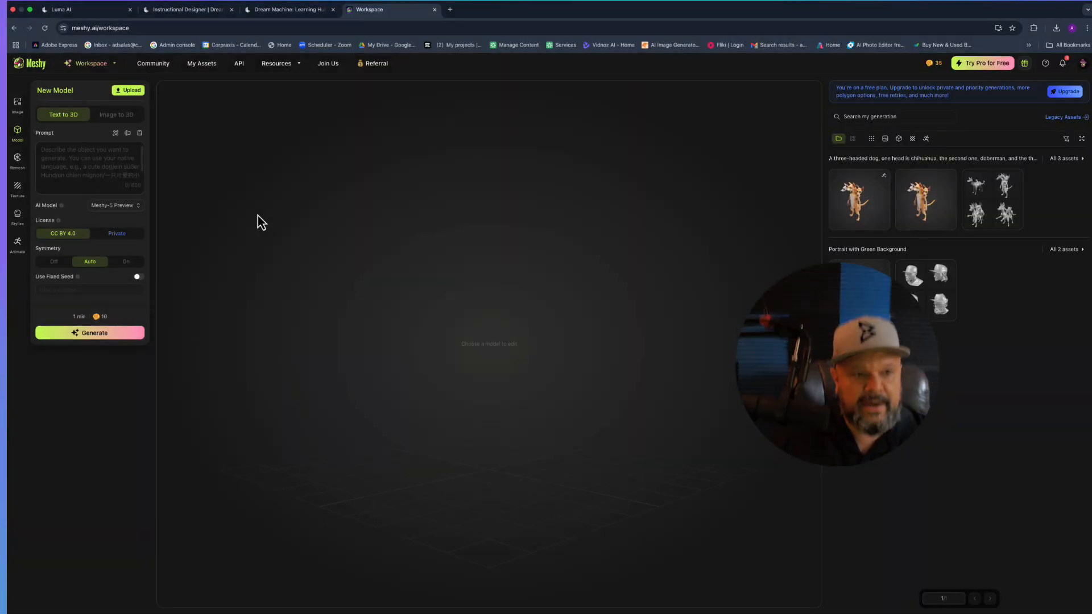
- Switch to the Luma AI site, view its Dream Machine page and launch the Dream Machine boards
click(66, 10)
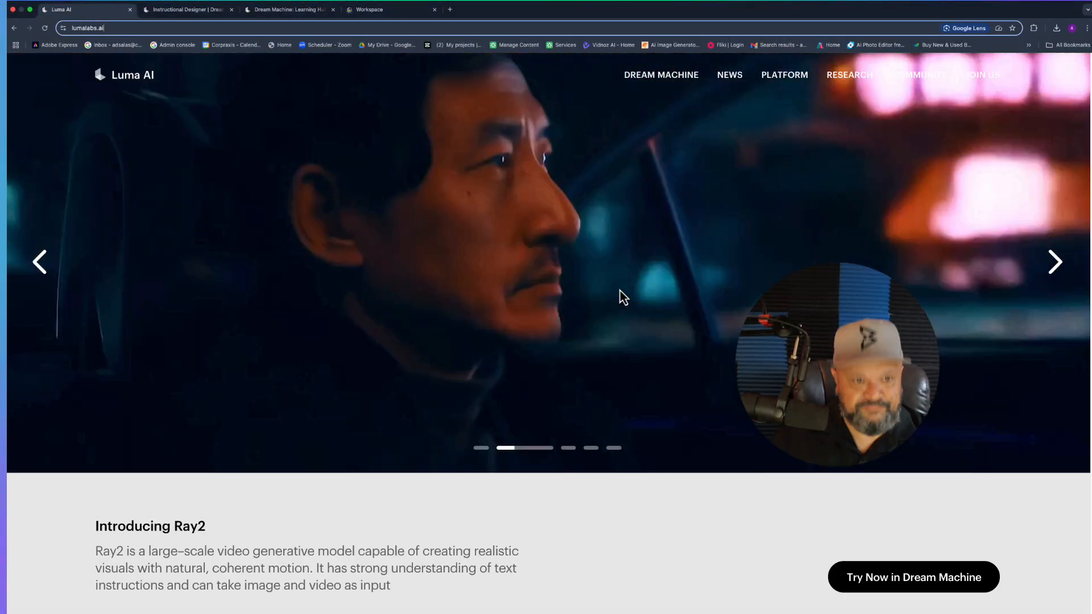
scroll(623, 296, down, 1)
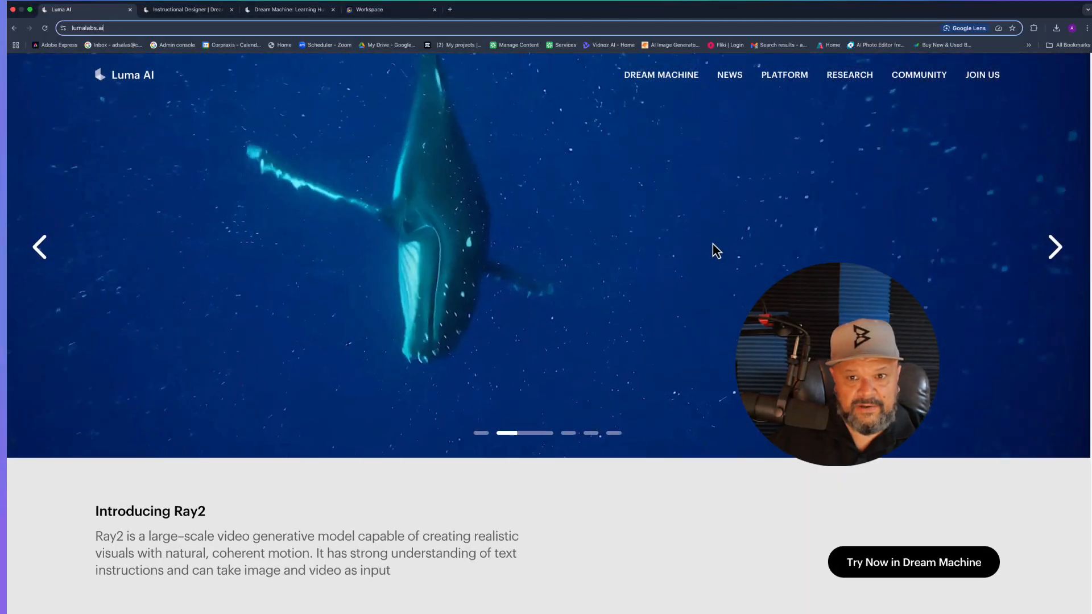
scroll(739, 221, up, 1)
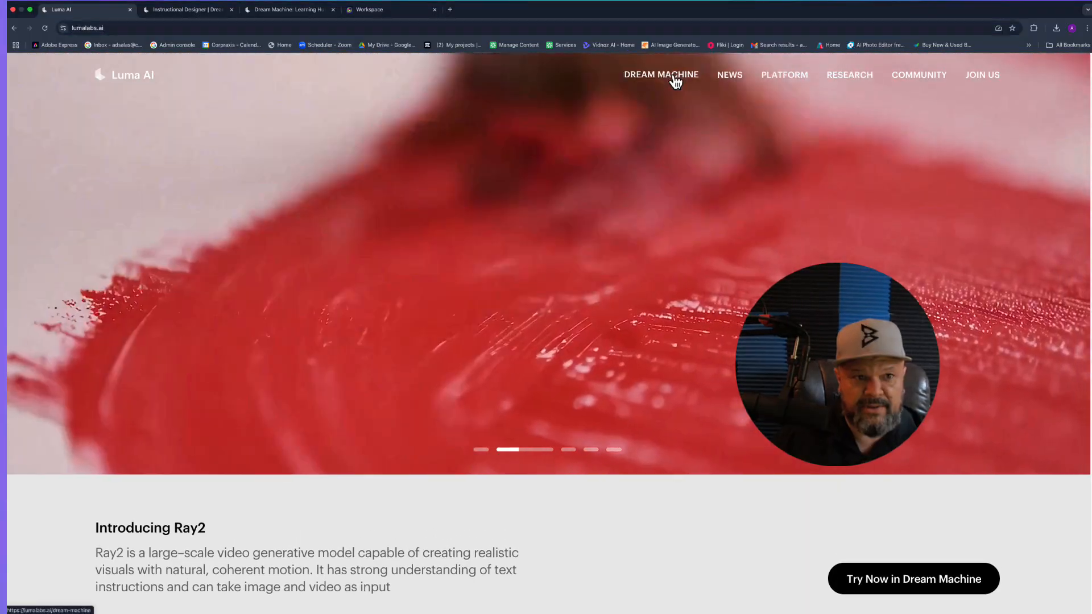
click(675, 79)
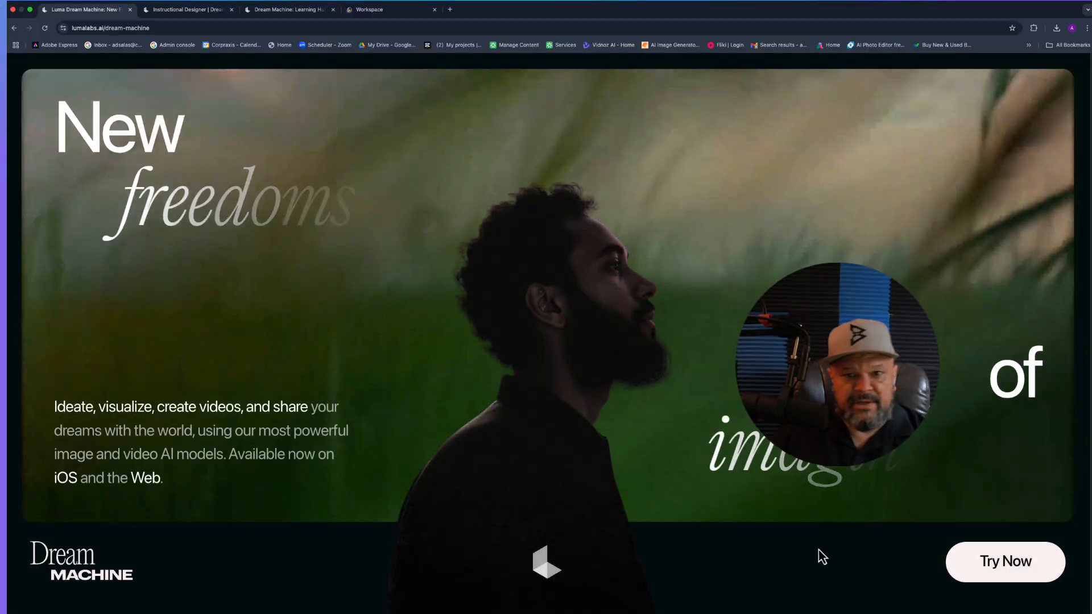
click(979, 565)
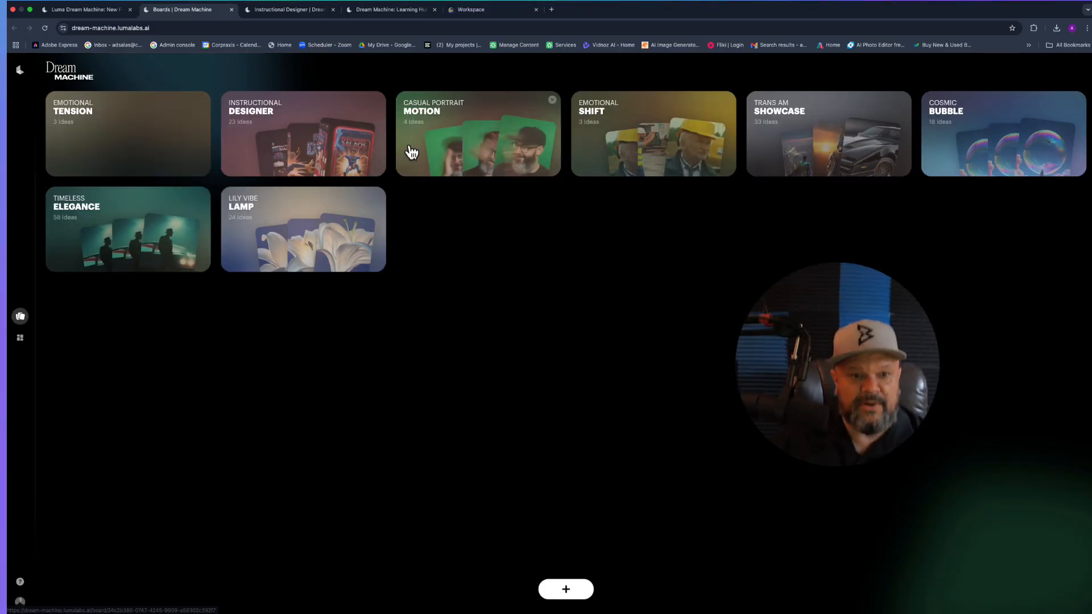
- Open the Instructional Designer board and review its earlier action-figure generations, back to the bodybuilder versions
click(331, 156)
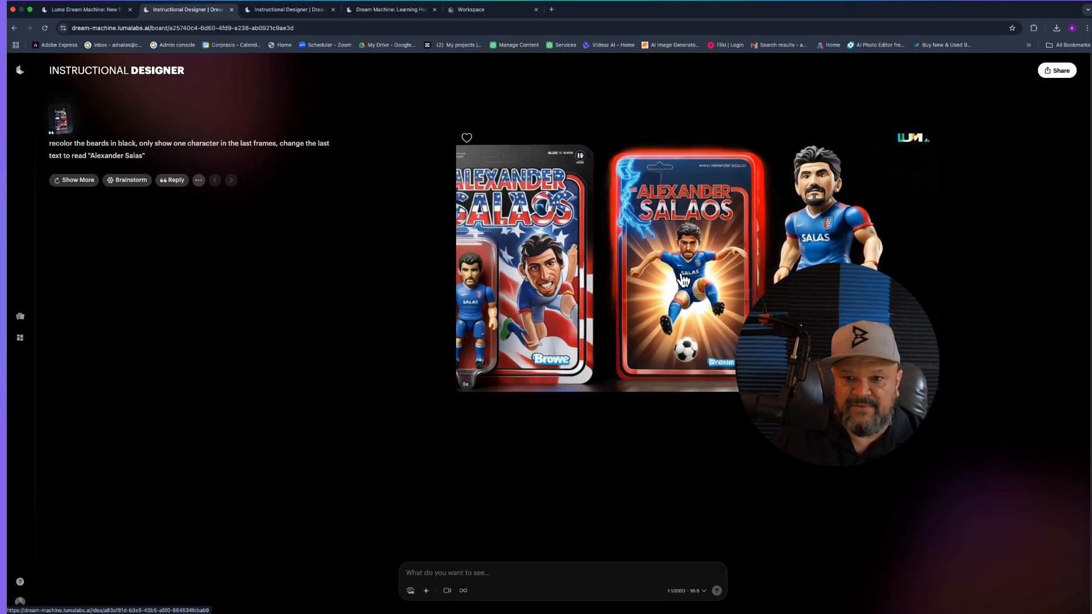
scroll(626, 256, up, 15)
scroll(725, 276, up, 10)
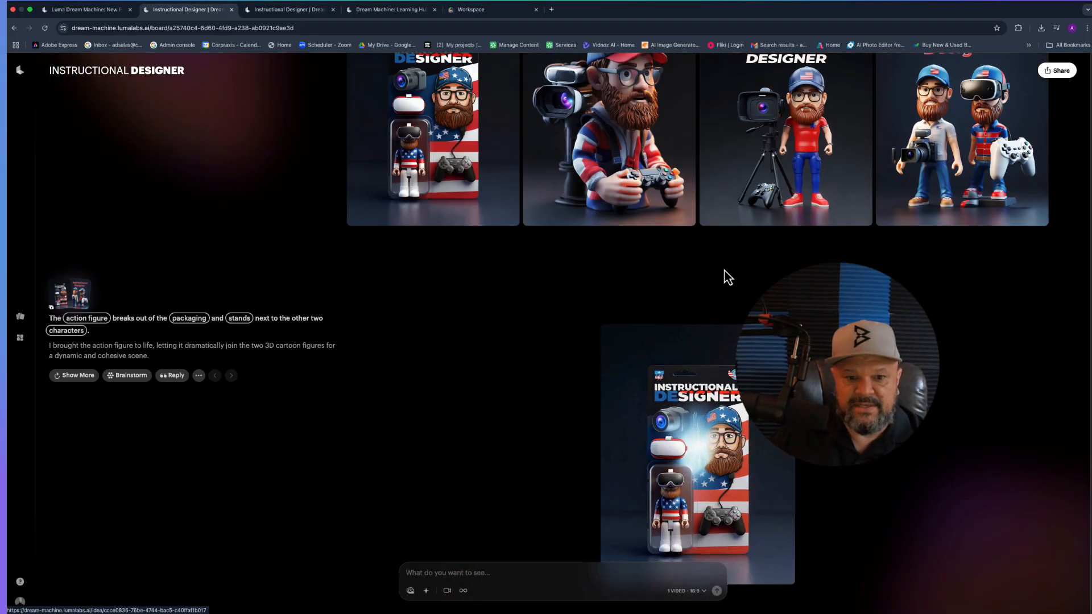
scroll(419, 368, up, 3)
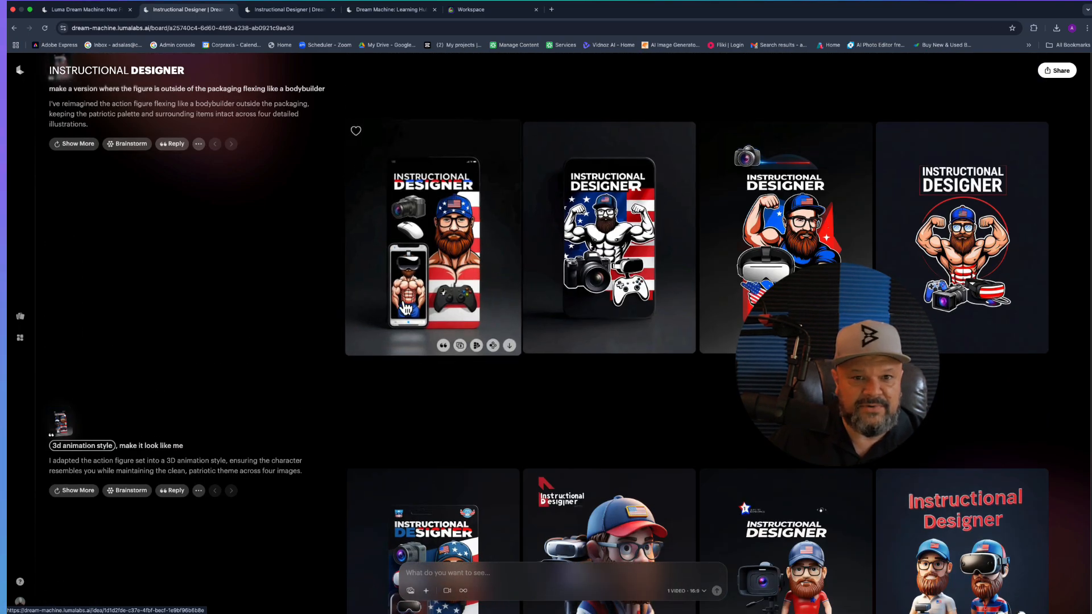
scroll(494, 291, down, 1)
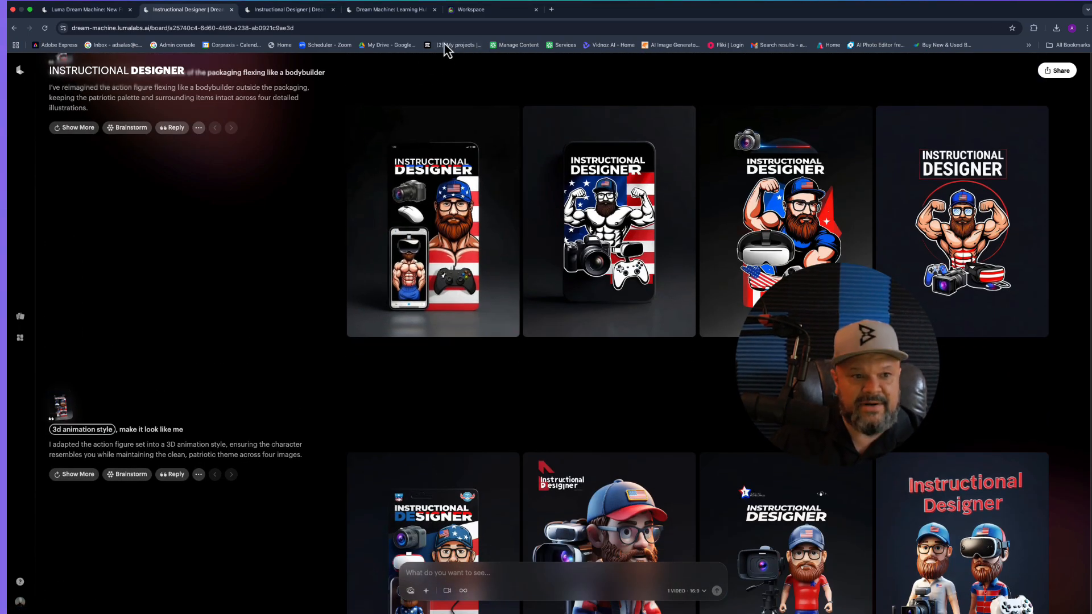
- Switch to the Meshy workspace, check the image-to-3D and text-to-3D modes, and inspect the textured portrait bust from several angles
click(465, 12)
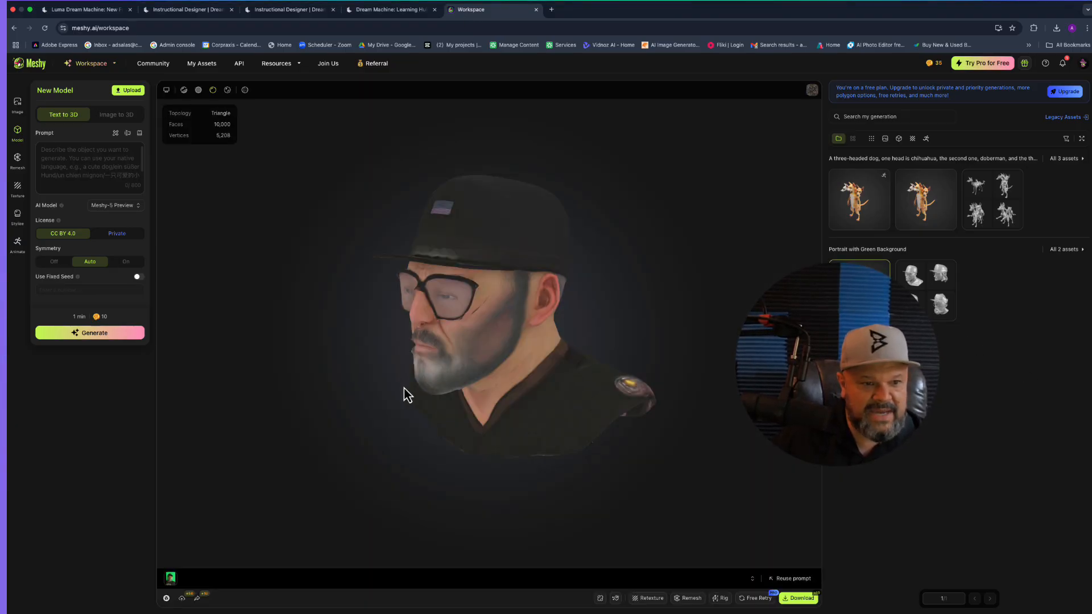
click(122, 116)
click(77, 119)
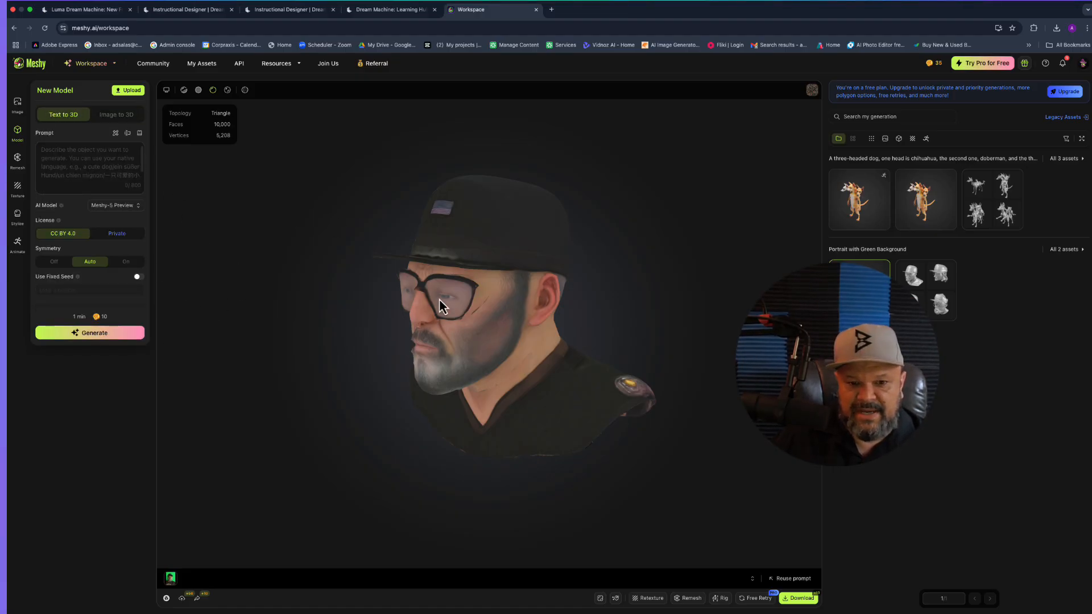
drag(439, 302, 468, 329)
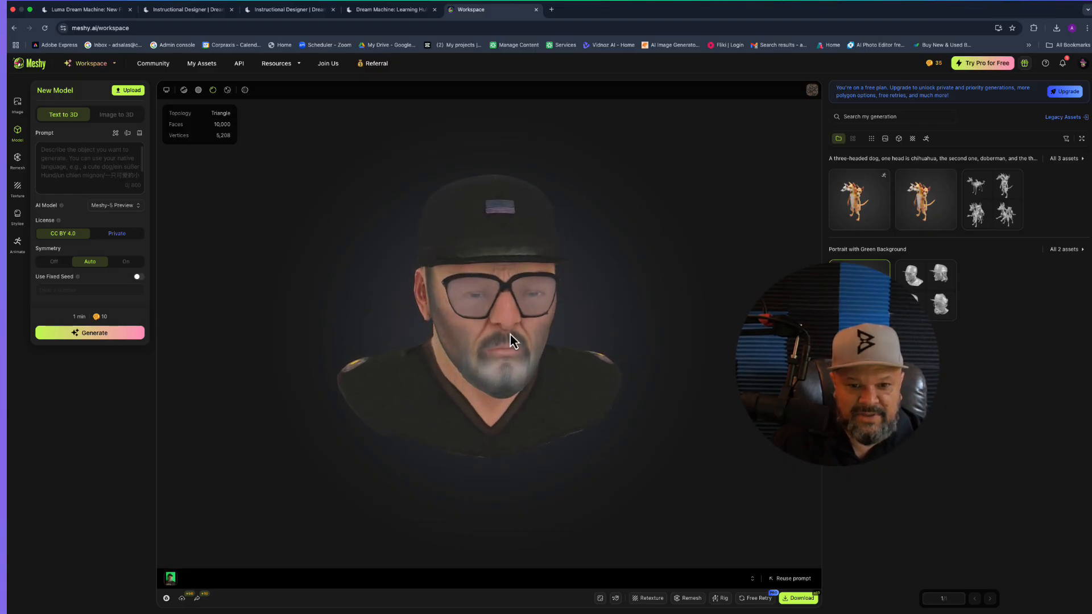
drag(536, 383, 510, 395)
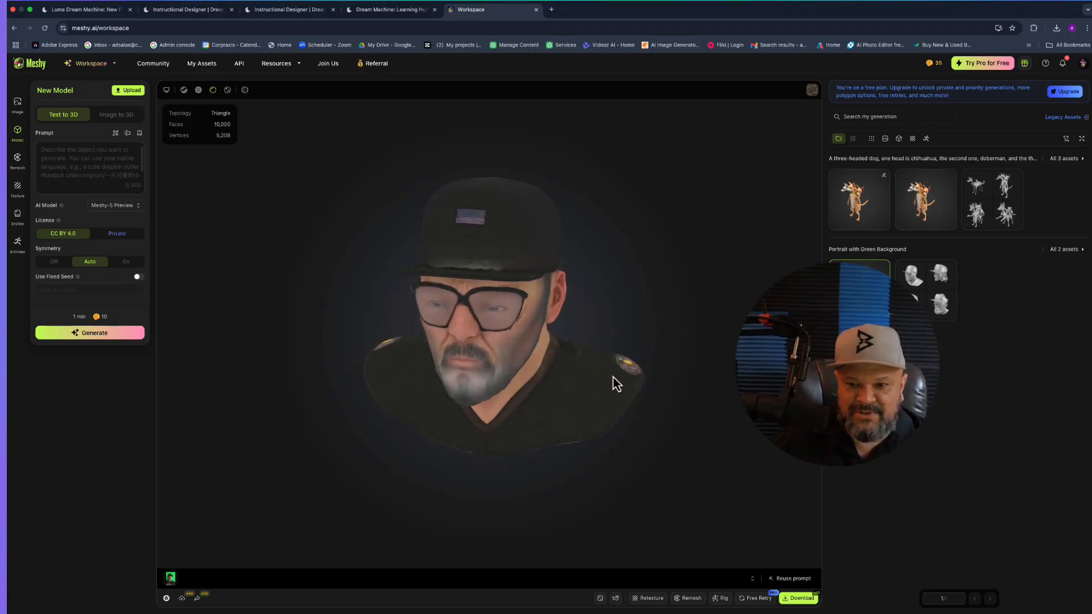
- Generate a model from the first portrait draft, the bust with shoulders, using fixed 10K polycount, triangle topology and no texture
click(929, 303)
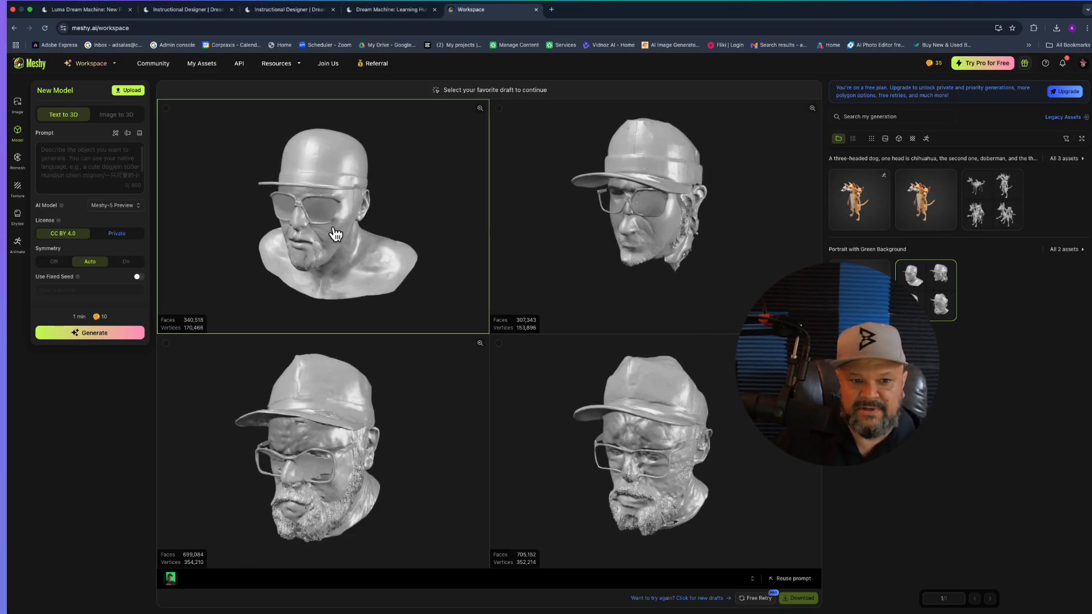
click(324, 219)
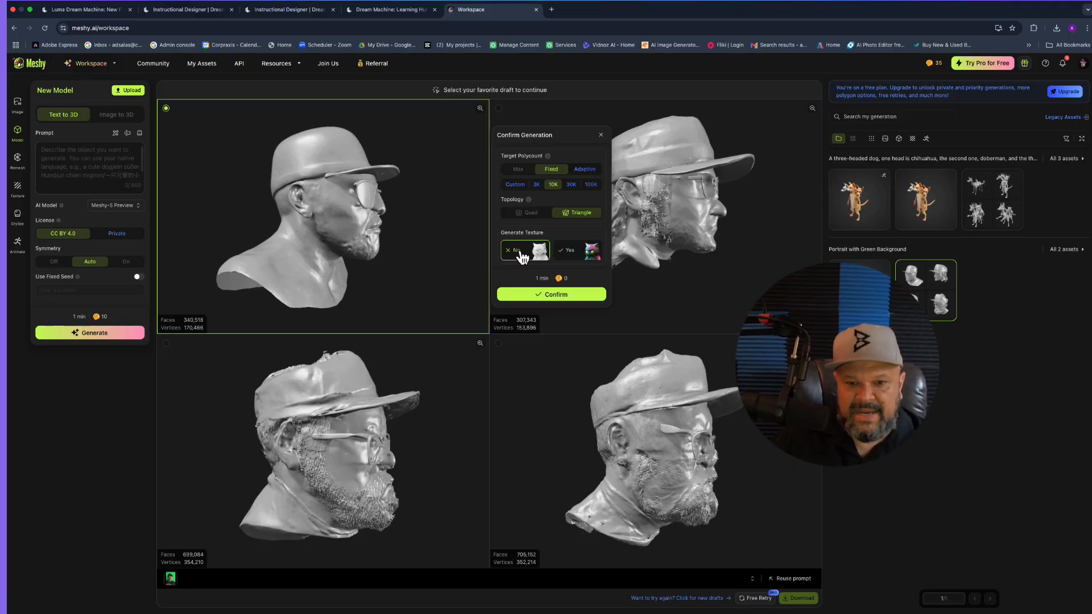
click(553, 296)
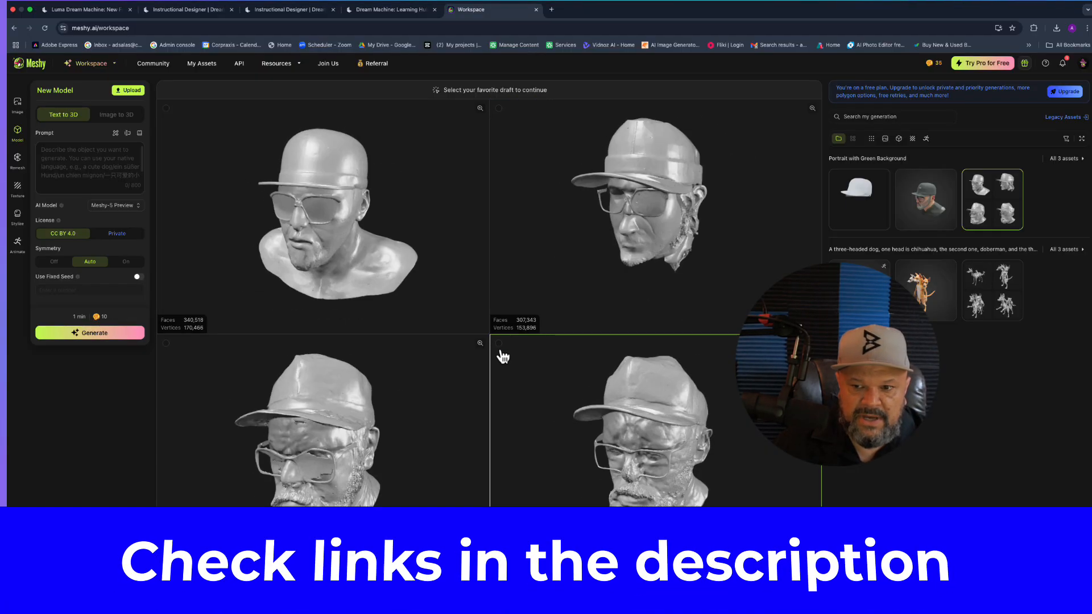
- Inspect the new untextured portrait bust from the front and compare it with the textured version
click(870, 217)
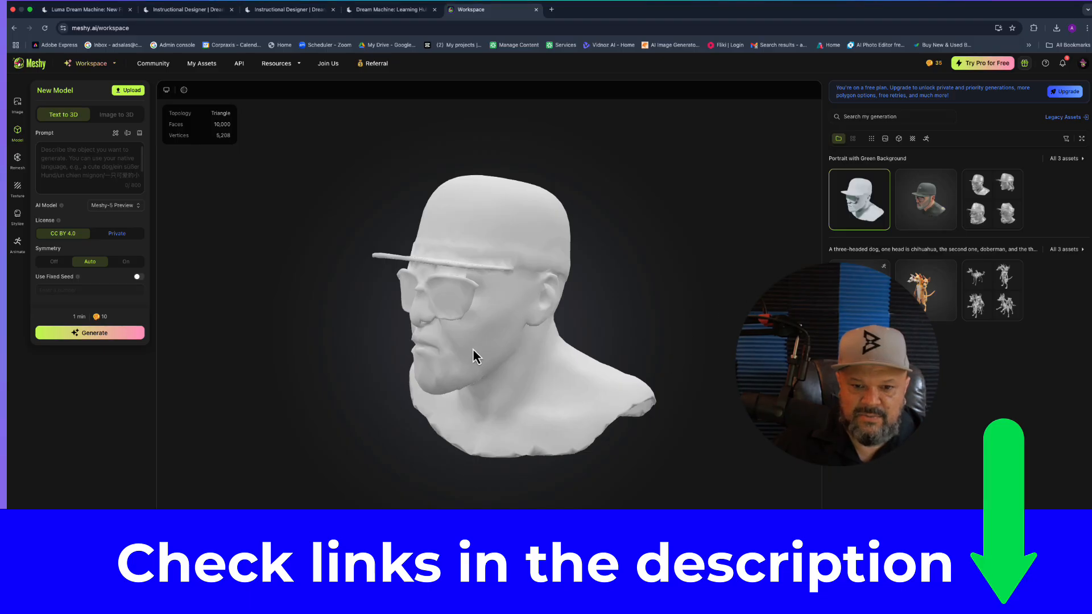
drag(473, 349, 486, 328)
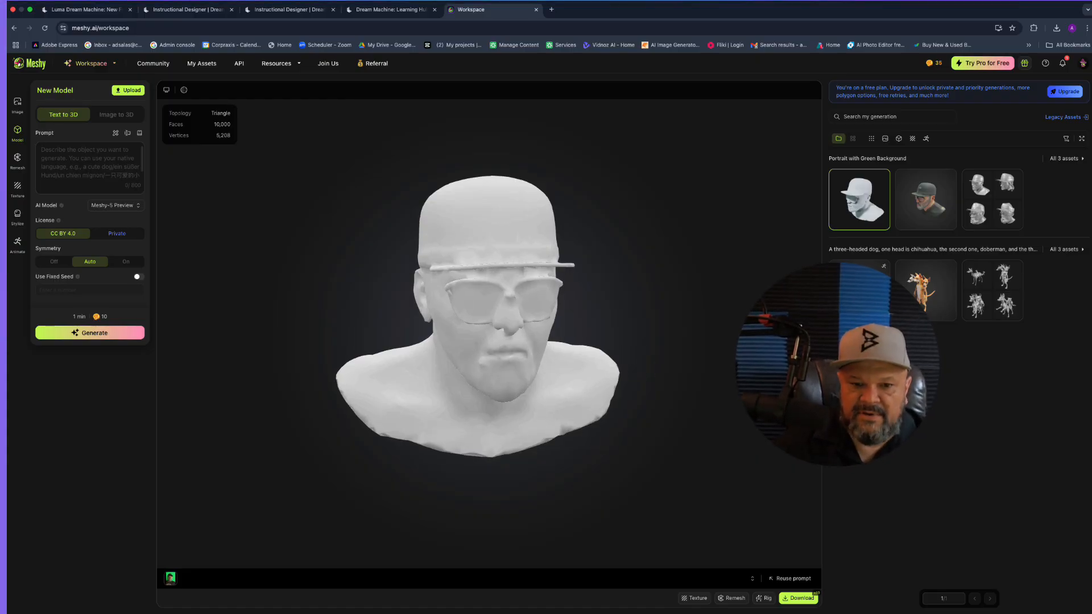
click(913, 209)
drag(541, 366, 449, 375)
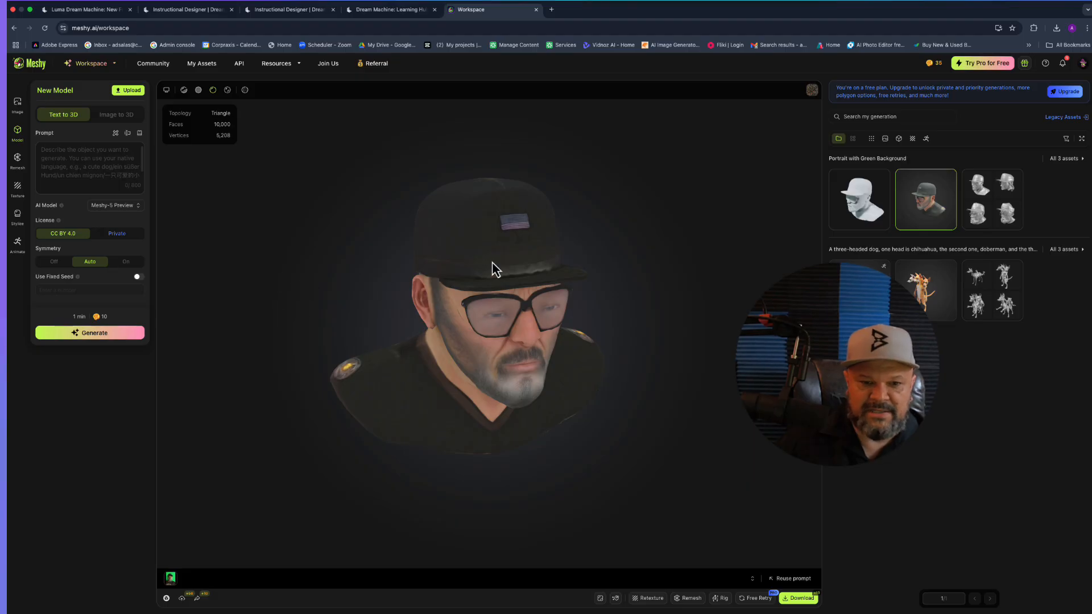
- View the animated three-headed dog from the front and compare the text-to-3D and image-to-3D input forms
click(859, 287)
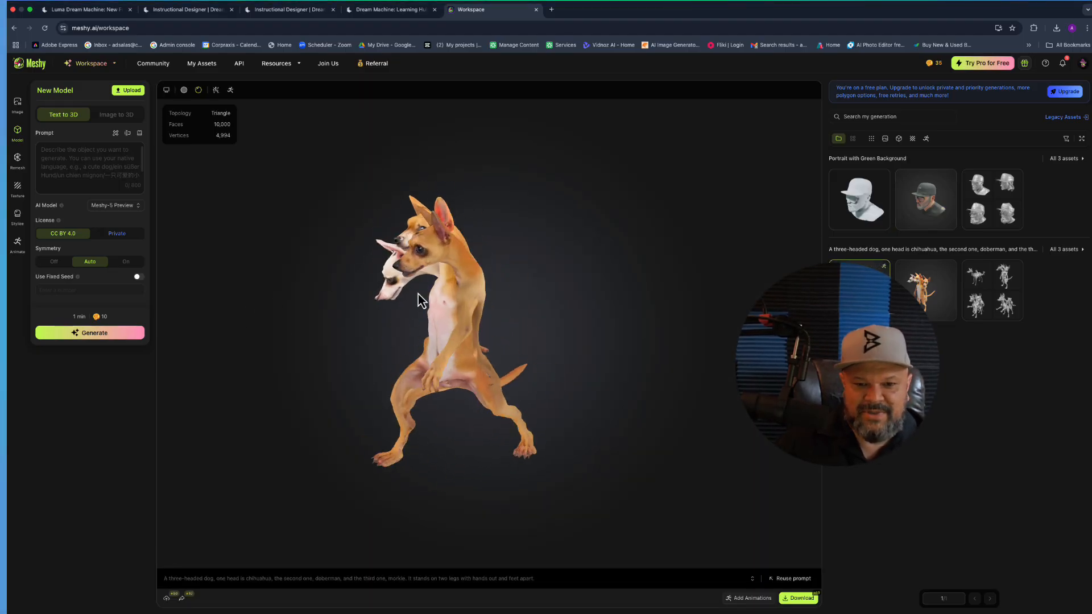
drag(490, 308, 506, 272)
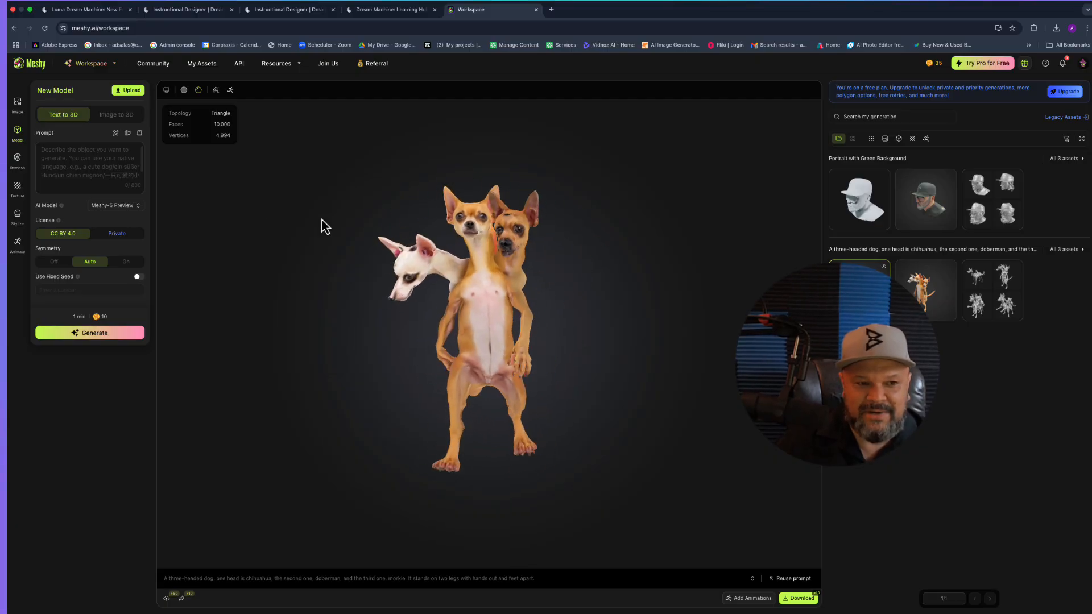
click(122, 118)
click(68, 115)
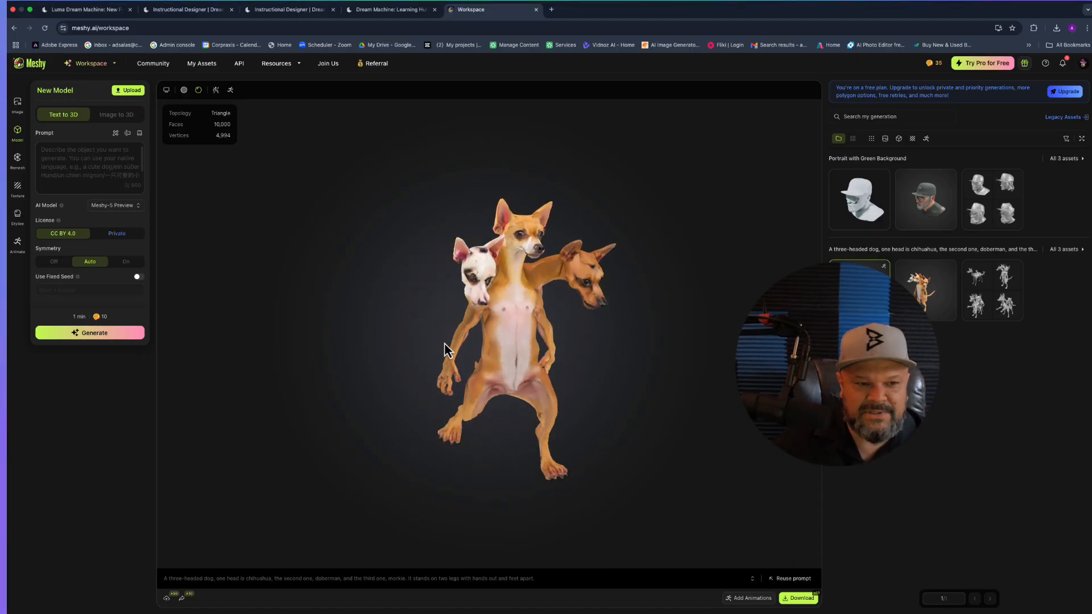
click(119, 115)
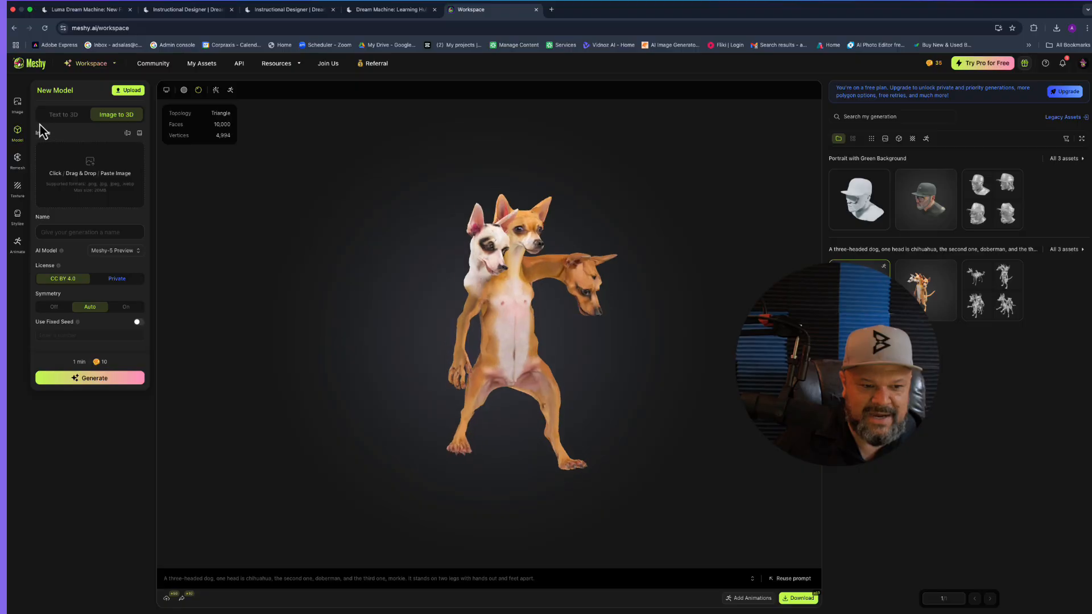
click(67, 117)
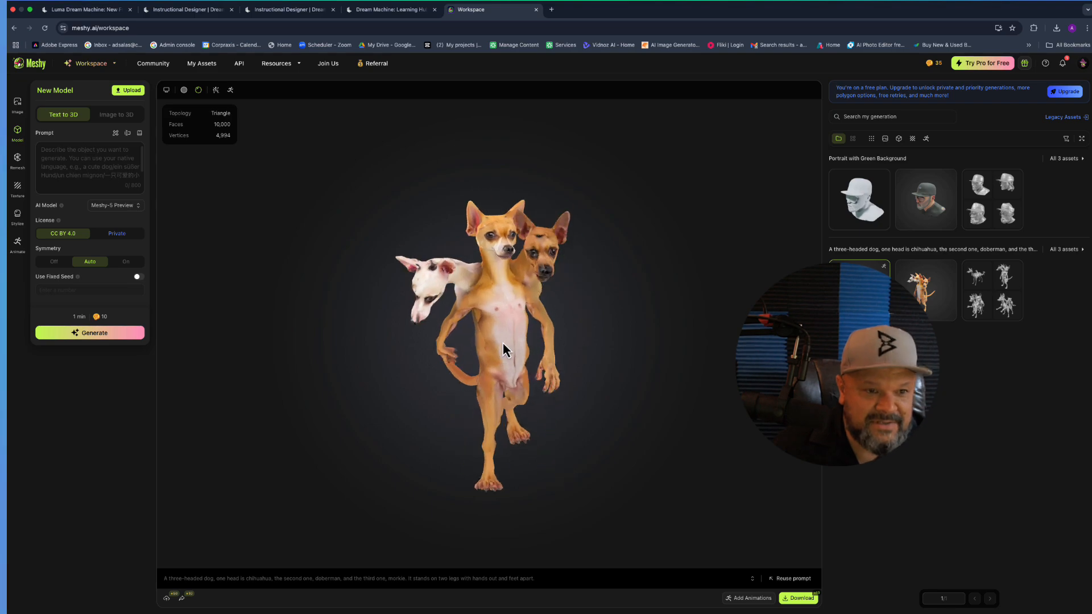
mouse_move(497, 350)
mouse_down()
mouse_move(422, 329)
mouse_move(390, 342)
mouse_move(490, 350)
mouse_up()
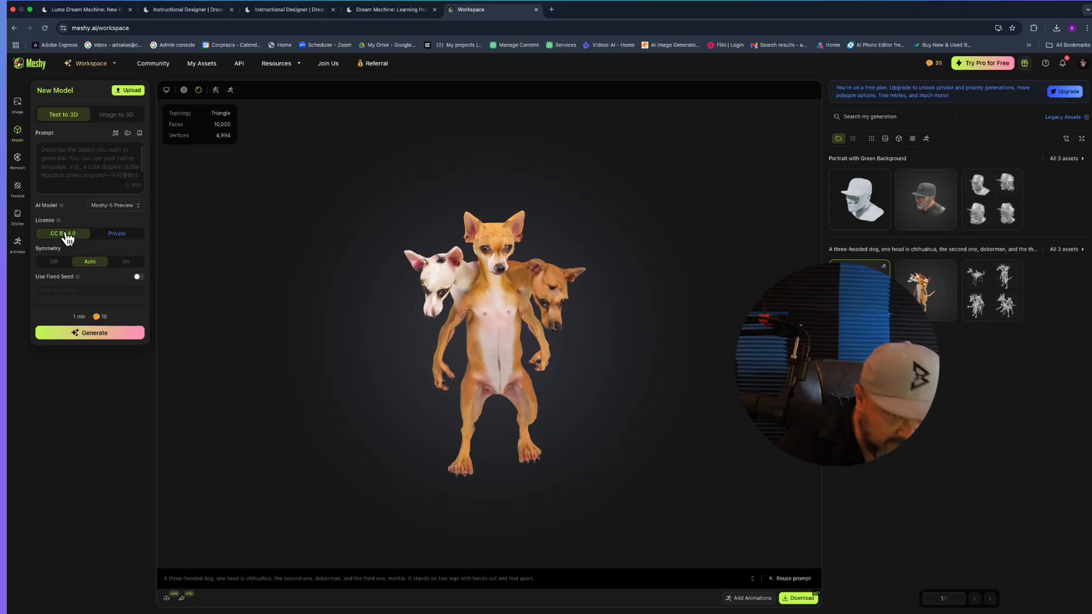
- Show the image-to-3D form, then review the textured portrait, its four drafts and the static textured three-headed dog from the front
mouse_move(59, 221)
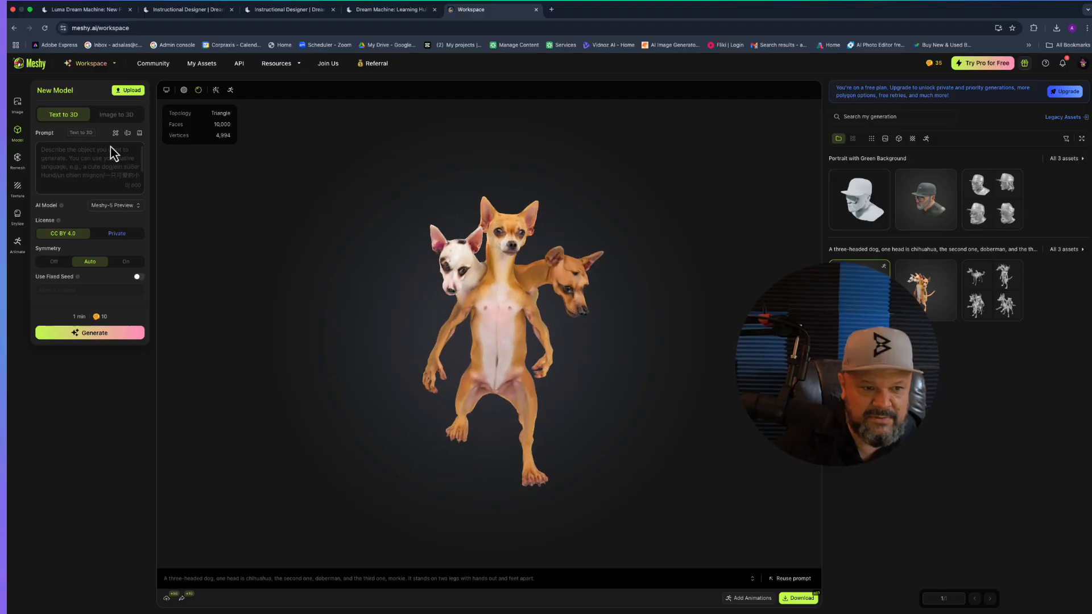
click(118, 114)
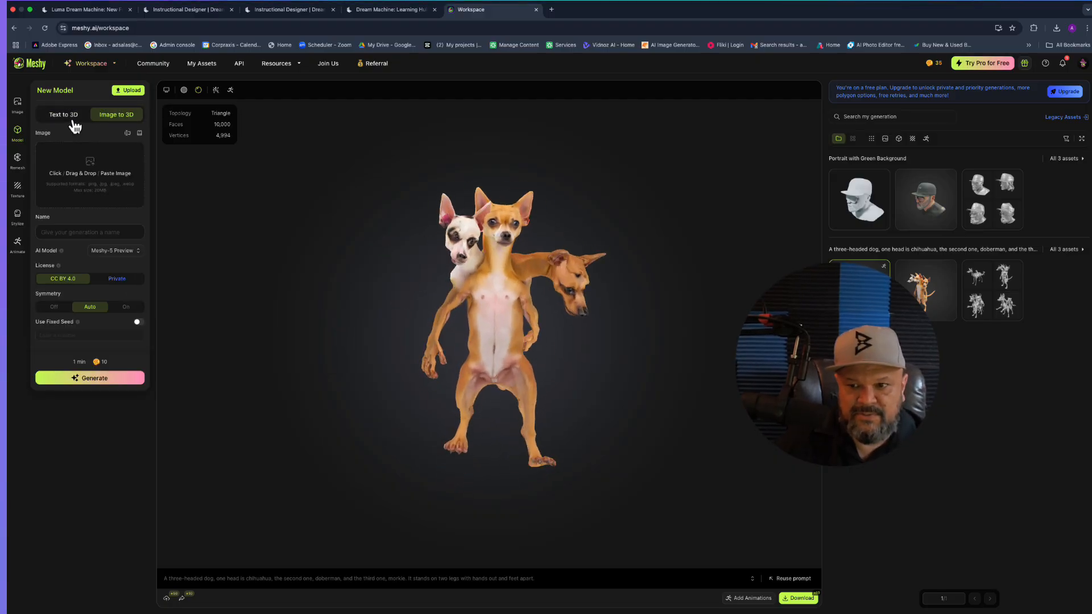
click(910, 206)
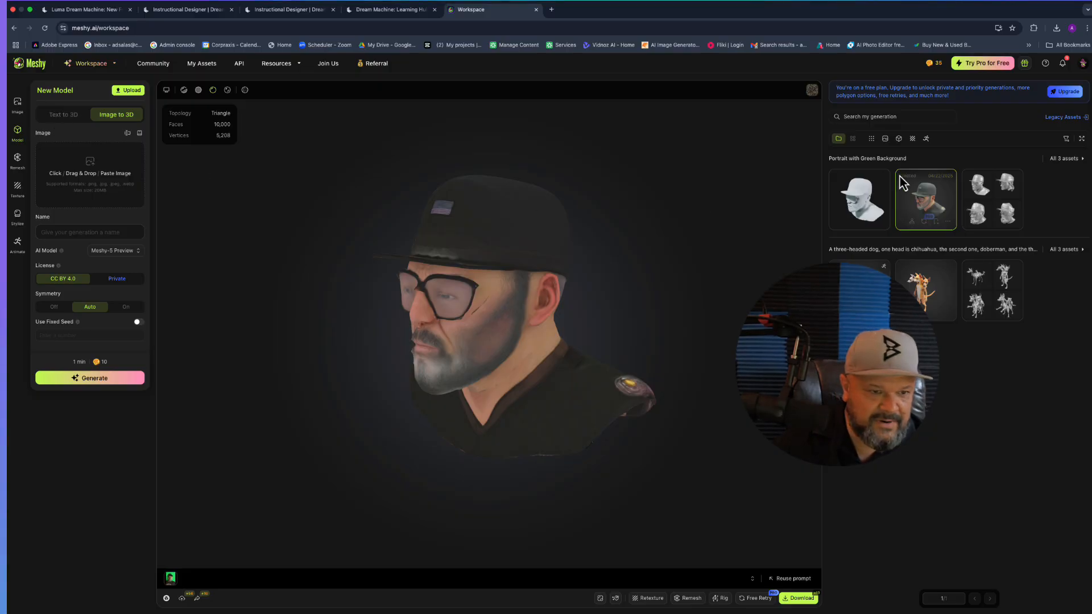
click(989, 203)
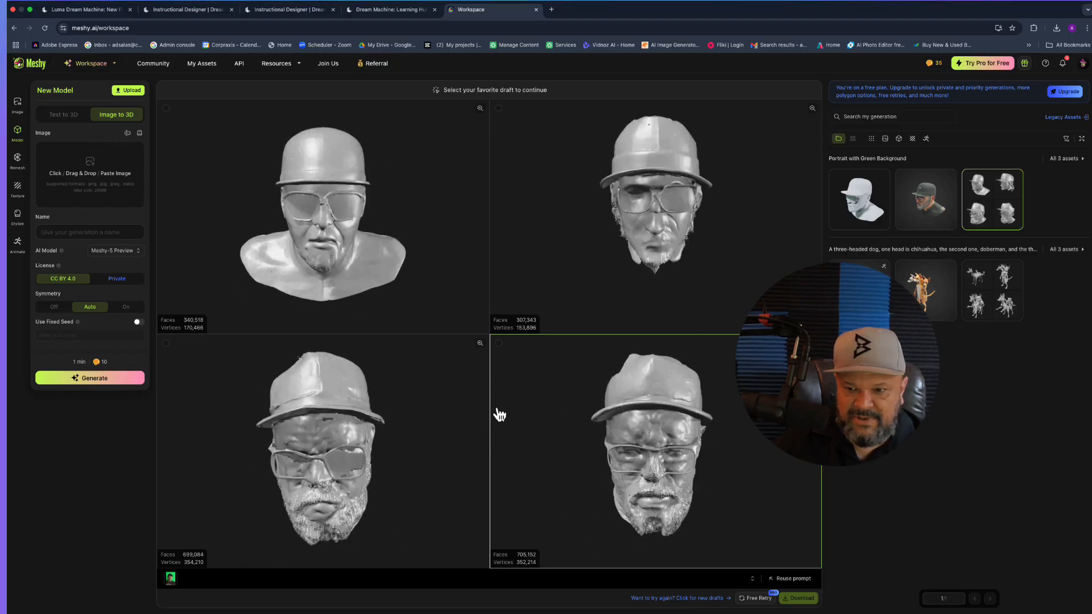
click(924, 295)
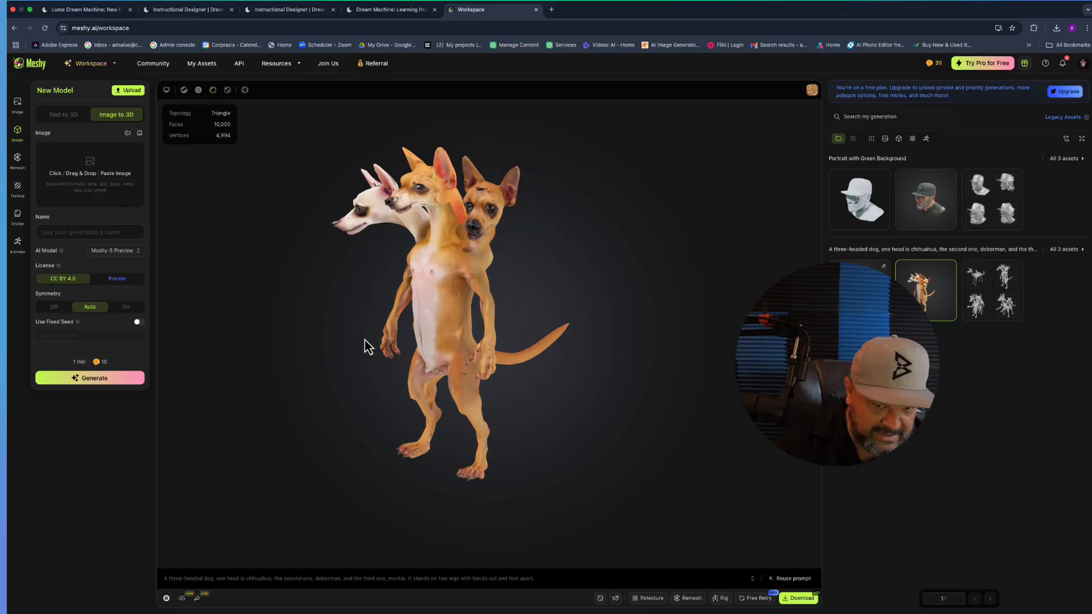
drag(432, 319, 485, 321)
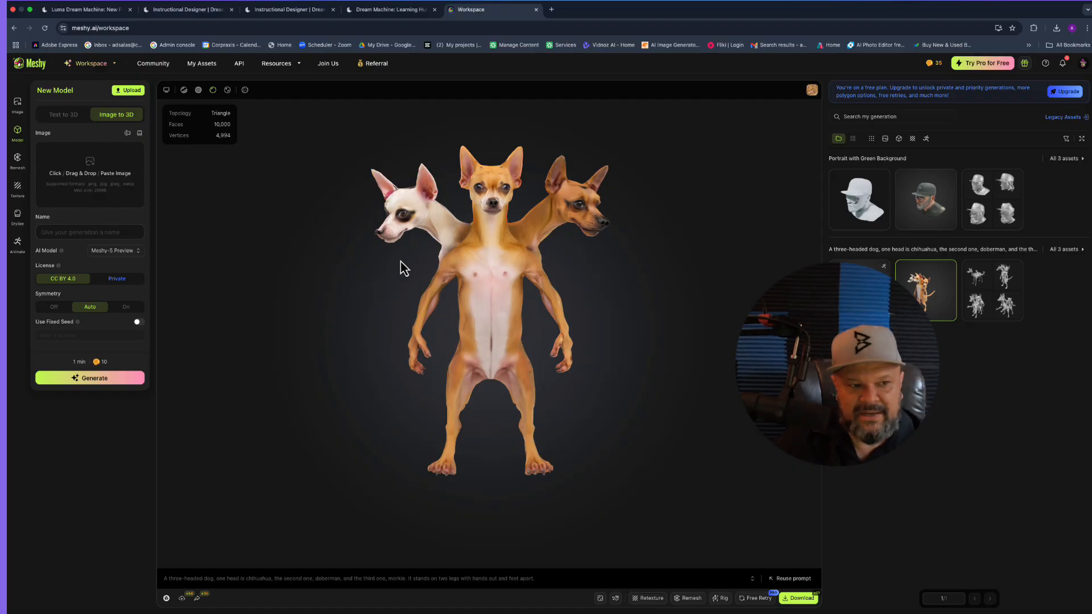
- Review the Remesh settings, the text and image input options for texturing, and the Stylize art styles for the three-headed dog
click(17, 160)
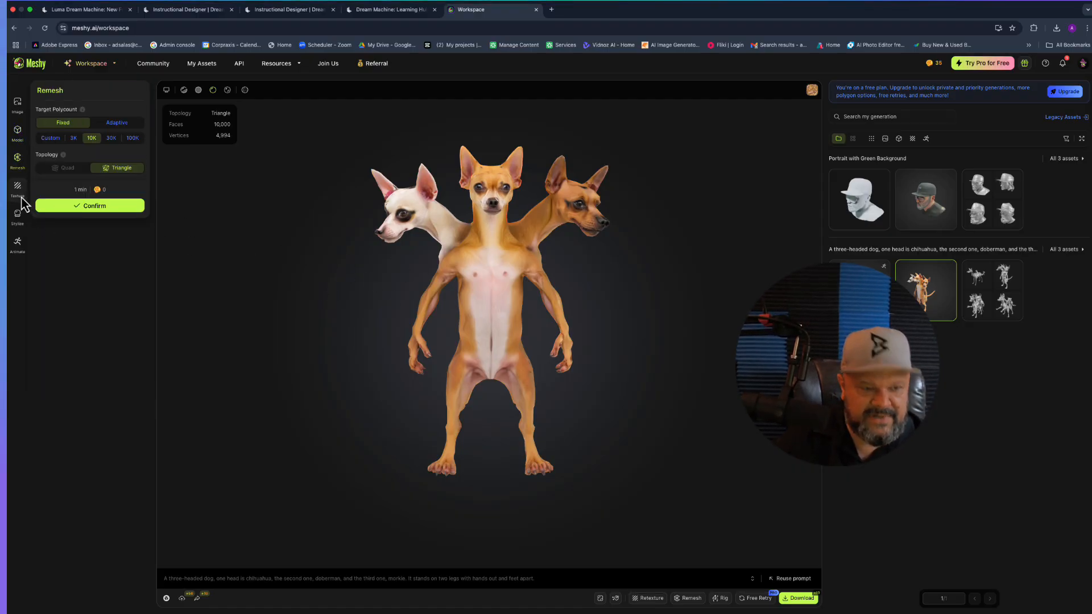
click(18, 191)
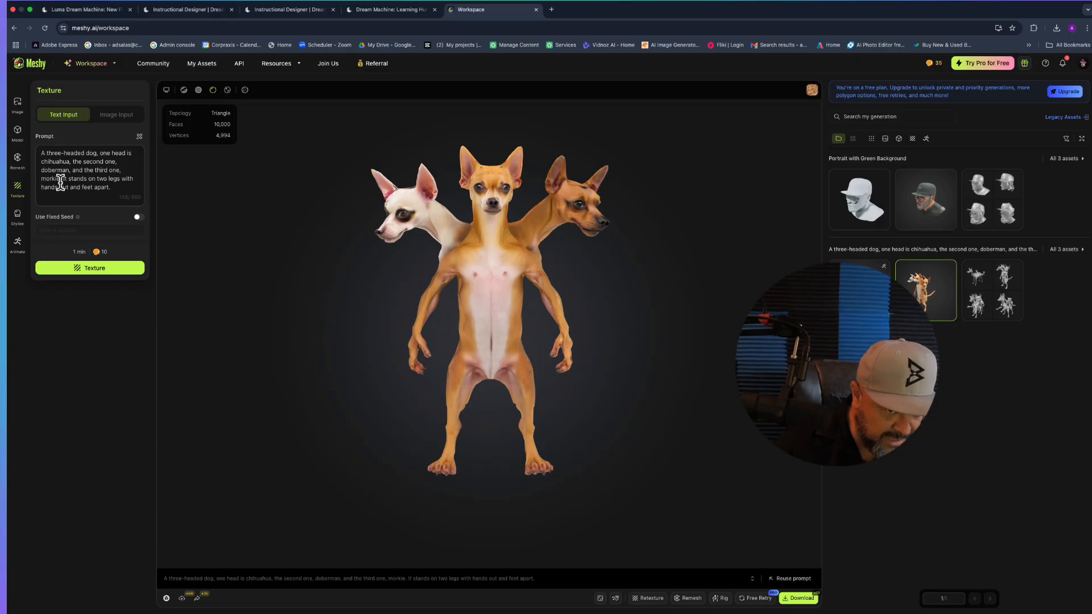
click(117, 116)
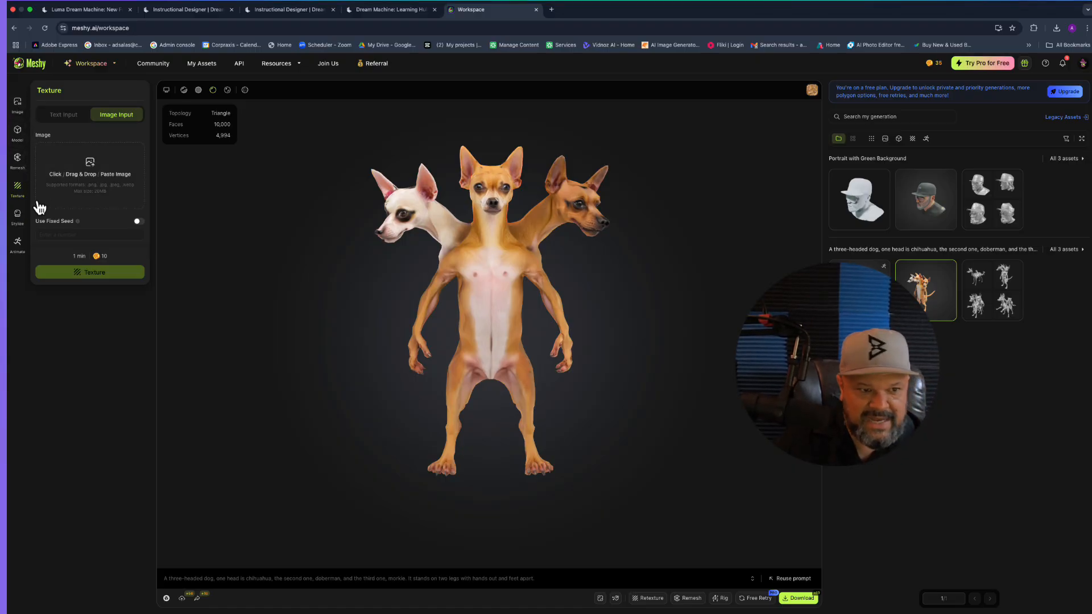
click(21, 219)
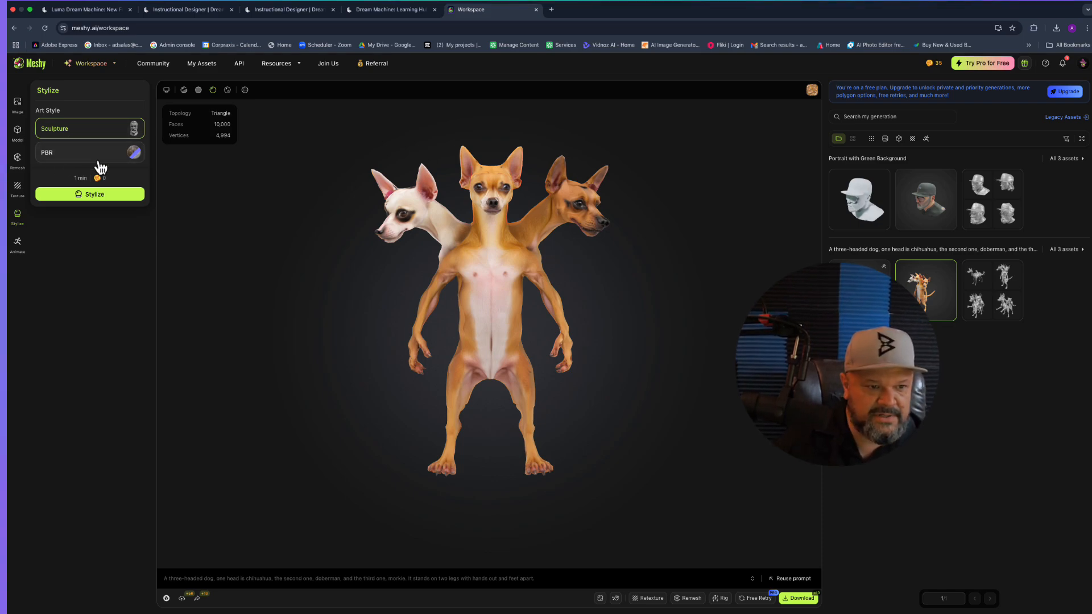
- Stylize the textured three-headed dog with the PBR art style
click(78, 159)
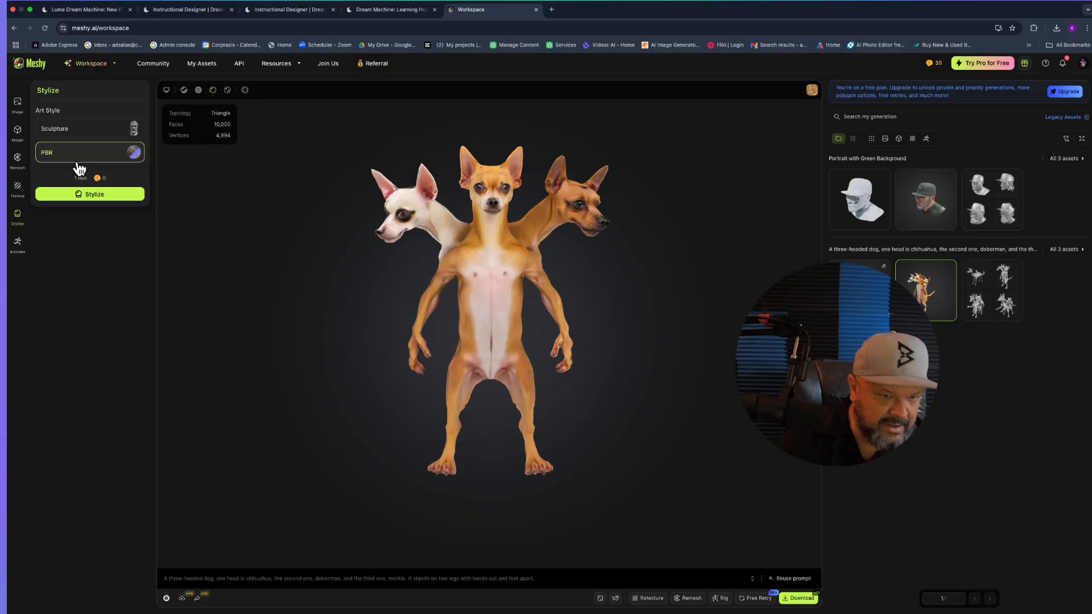
click(108, 194)
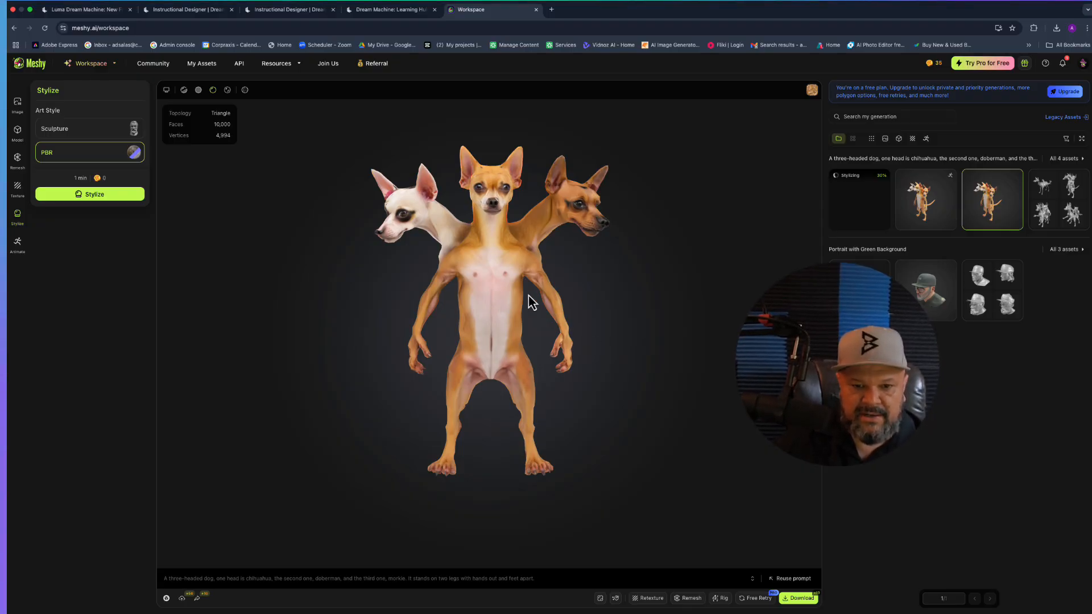
drag(527, 300, 486, 293)
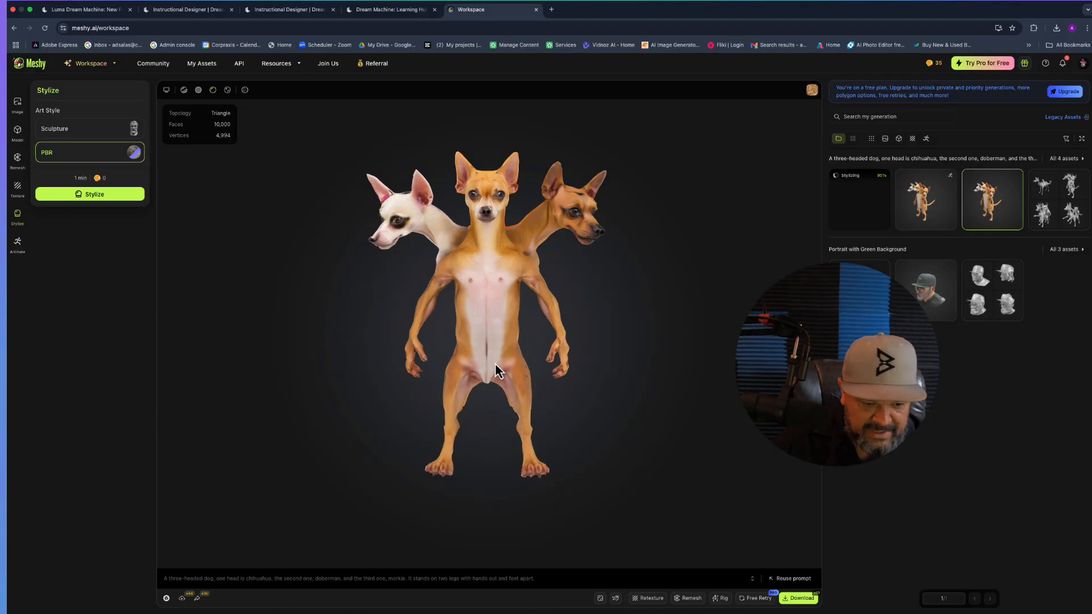
- Publish the textured three-headed dog to the community with the tags dog, cerberus and chihuahua, and dismiss the invitation to refer friends
click(182, 599)
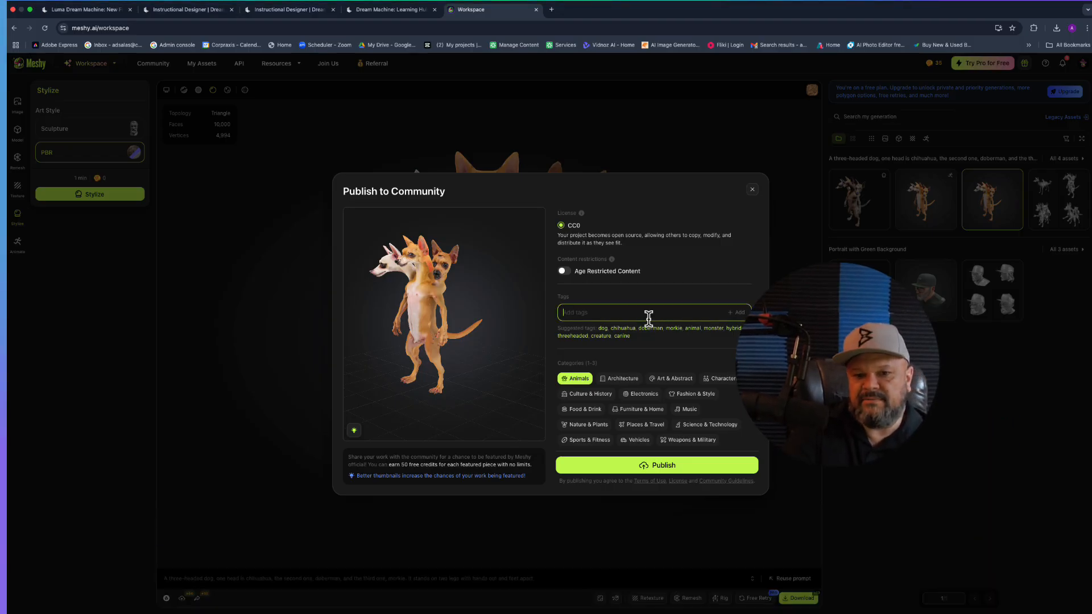
text(og)
key(Return)
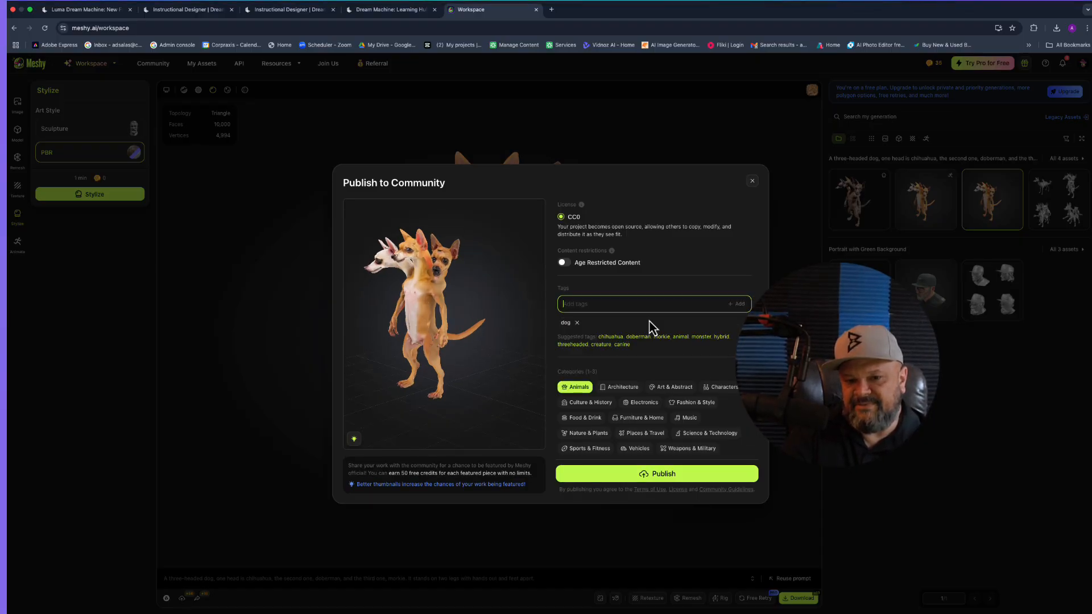
text(cerberu)
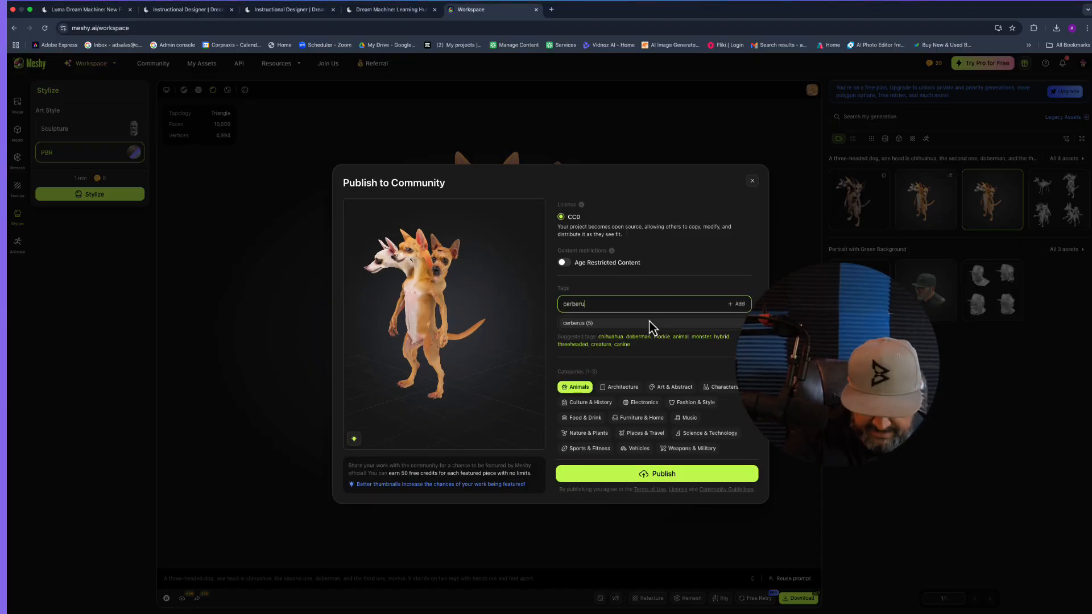
text(s)
key(Return)
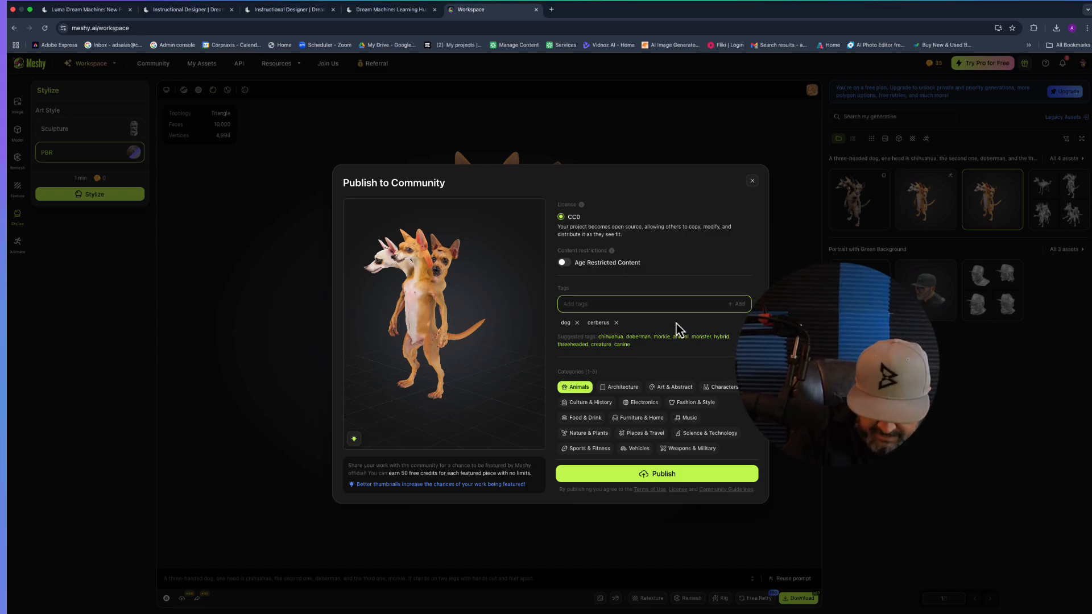
text(chihuahua)
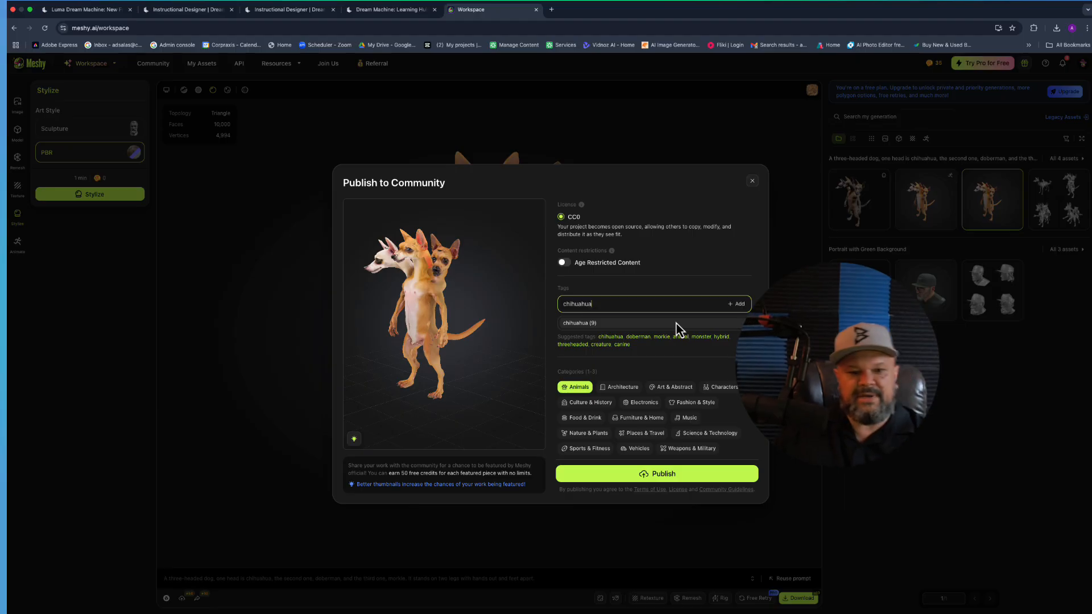
key(Return)
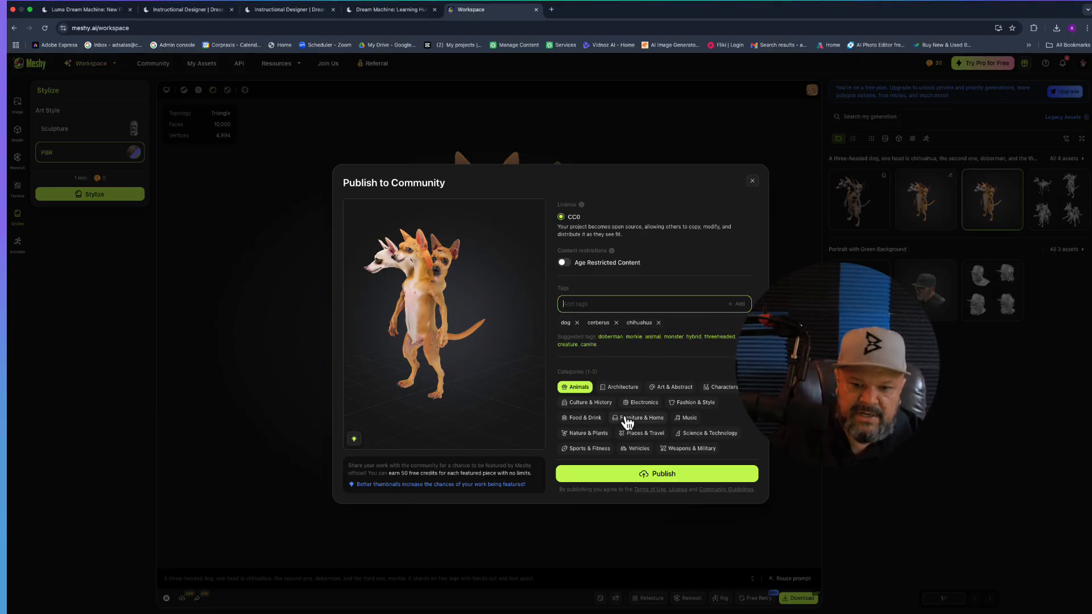
click(641, 479)
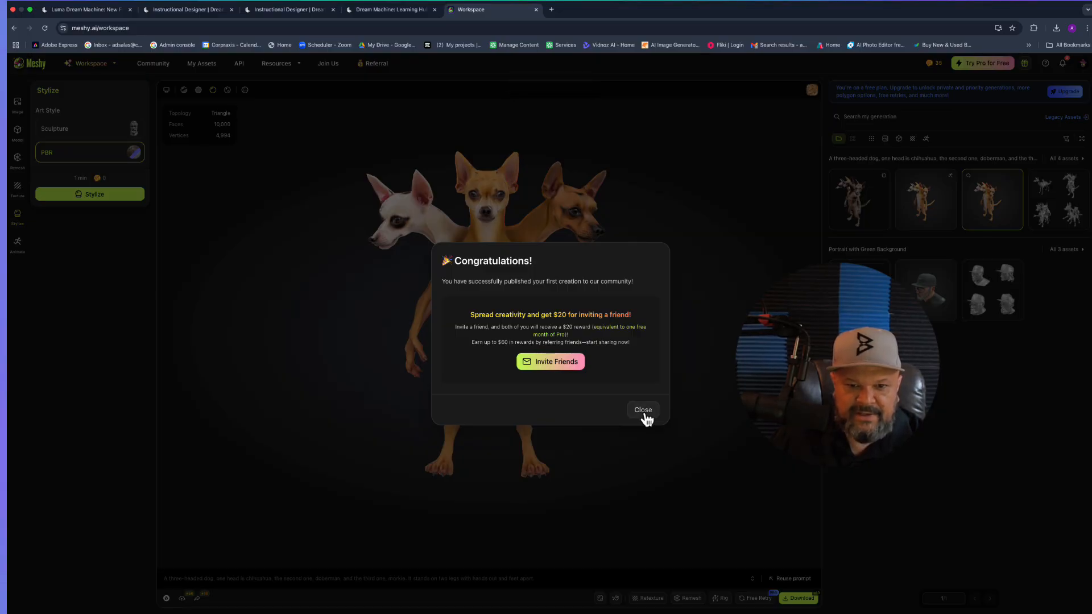
click(643, 410)
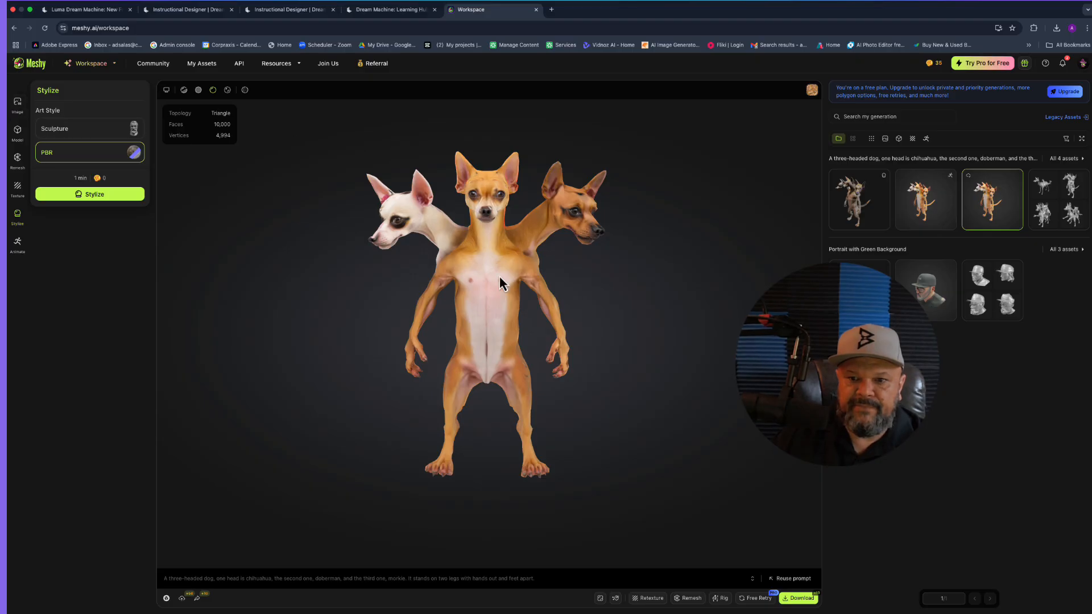
- Inspect the PBR-stylized three-headed dog from the front and slightly from the side
click(860, 206)
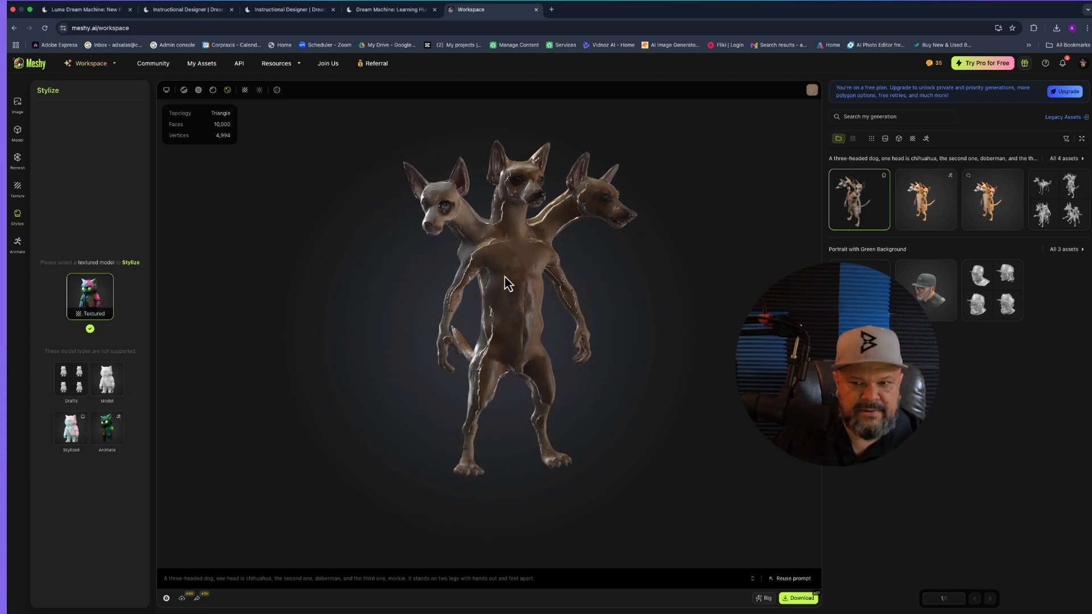
drag(508, 282, 439, 290)
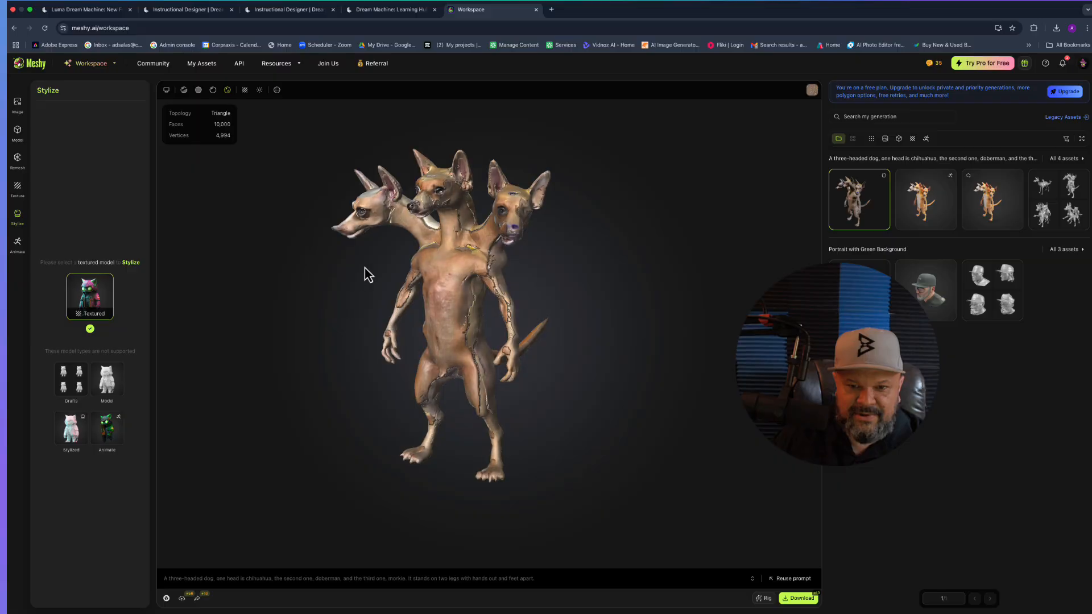
drag(458, 327, 413, 337)
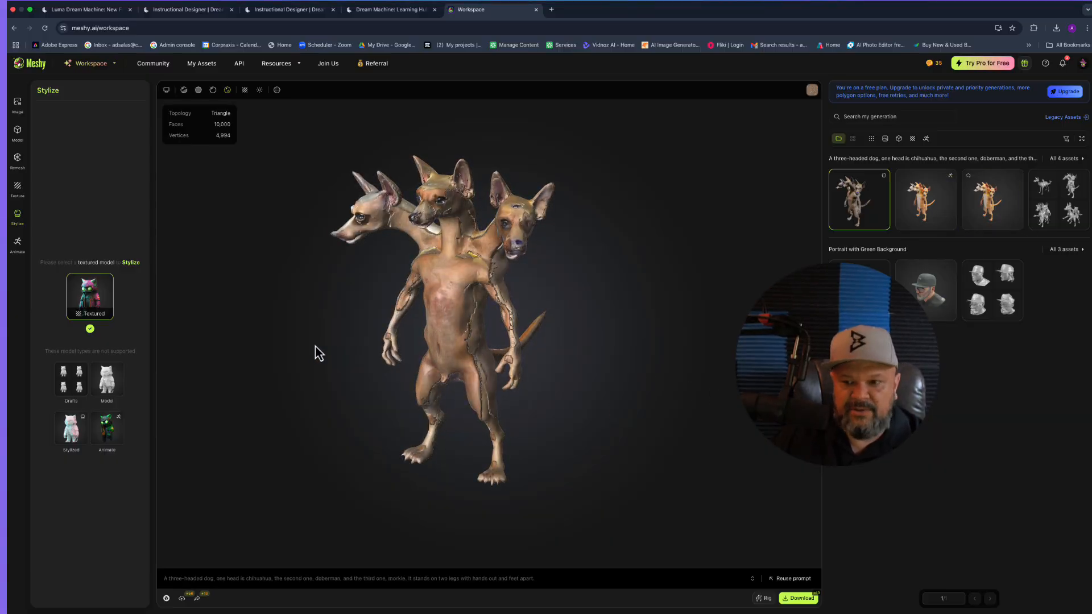
- Add the Boxing Practice animation from the library to the animated three-headed dog and preview it on the model
click(926, 200)
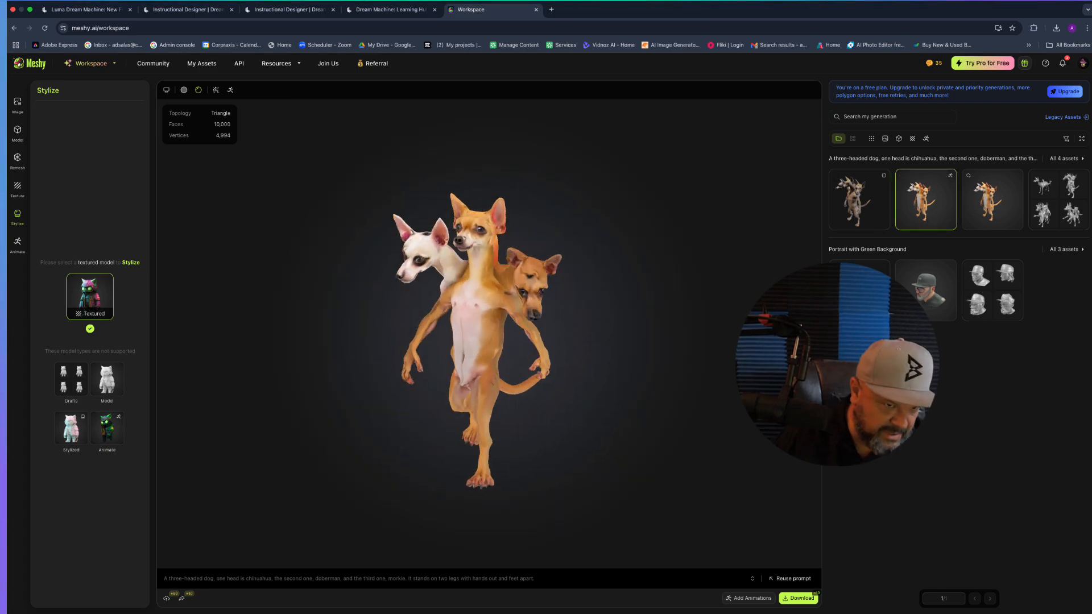
click(16, 142)
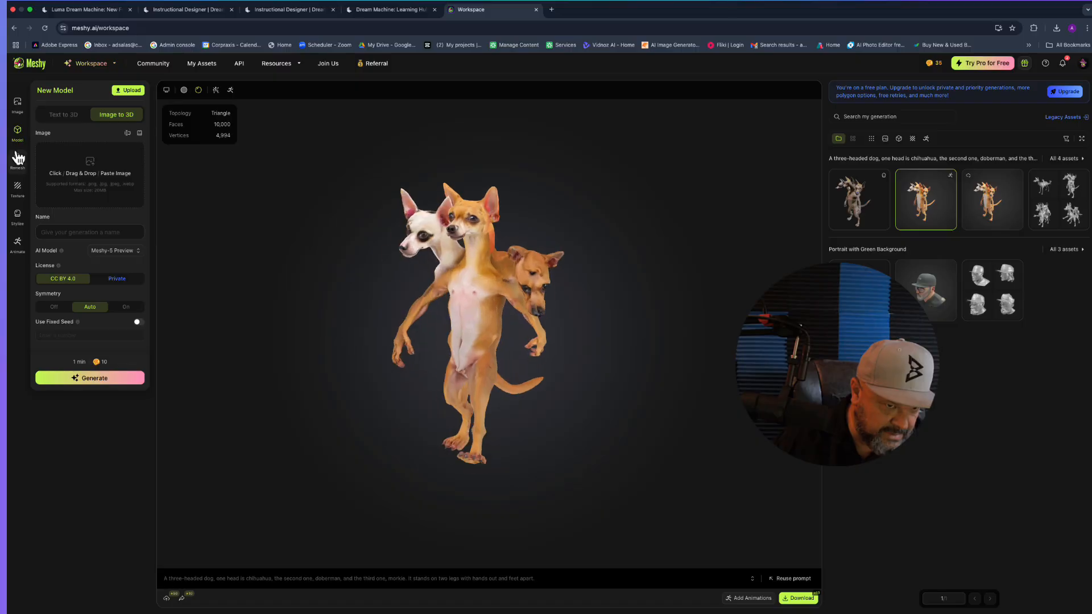
click(17, 162)
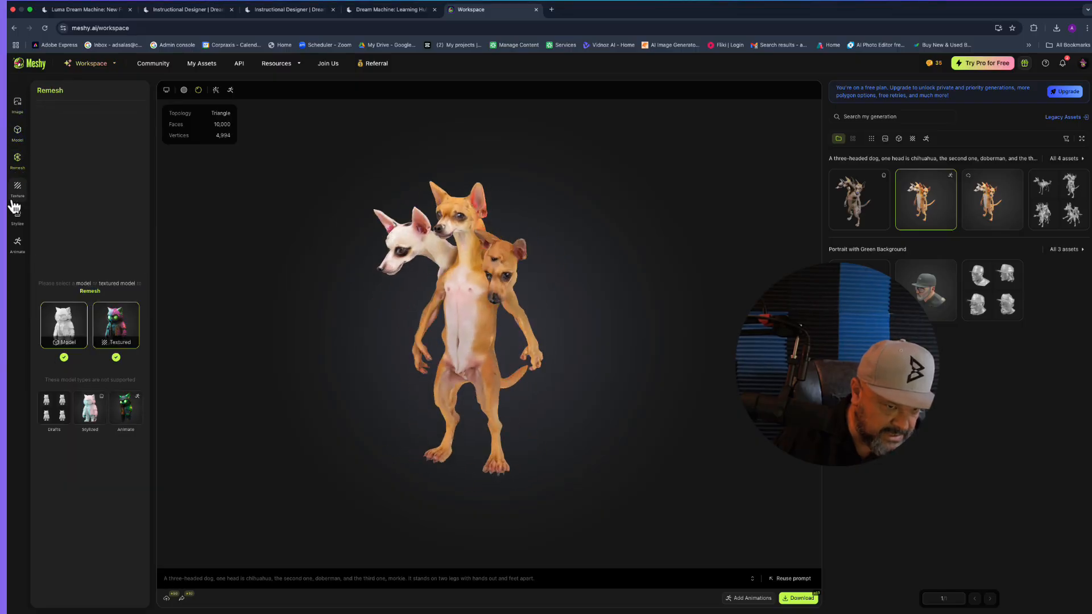
click(18, 244)
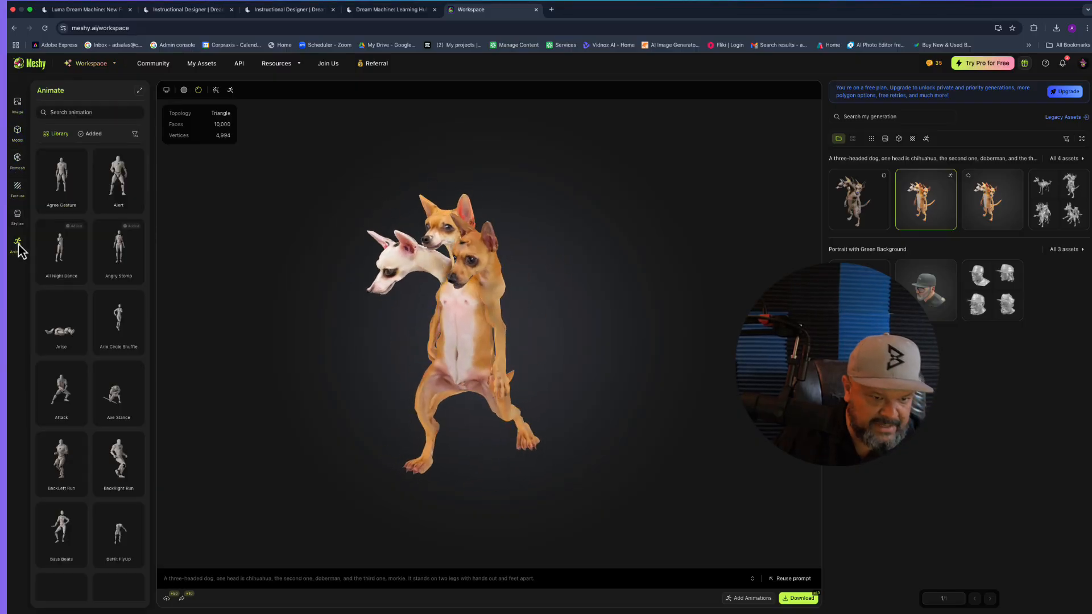
scroll(80, 387, down, 3)
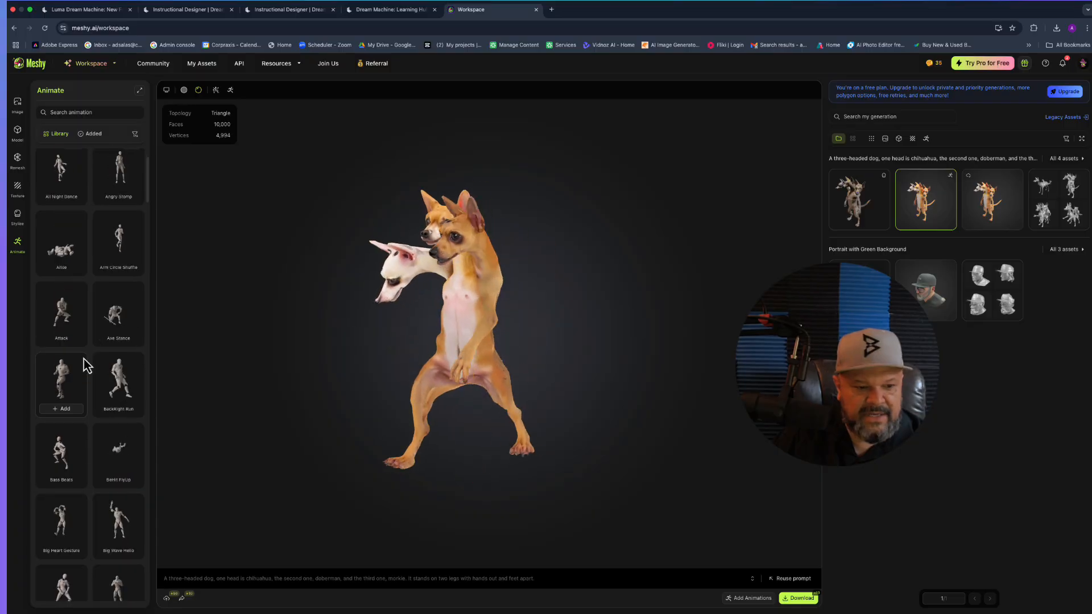
scroll(83, 499, down, 3)
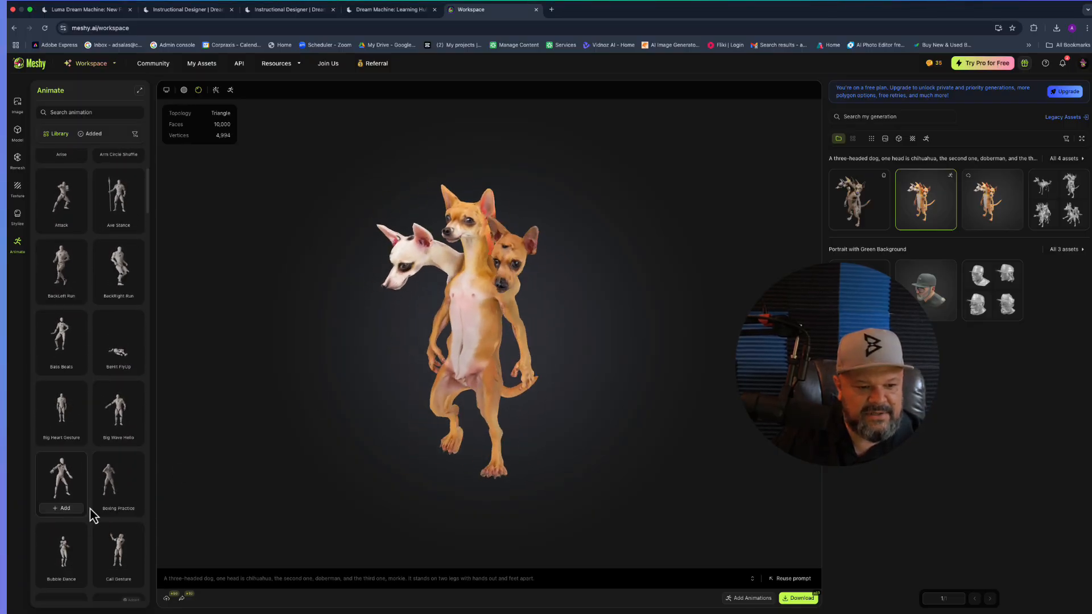
scroll(125, 565, down, 2)
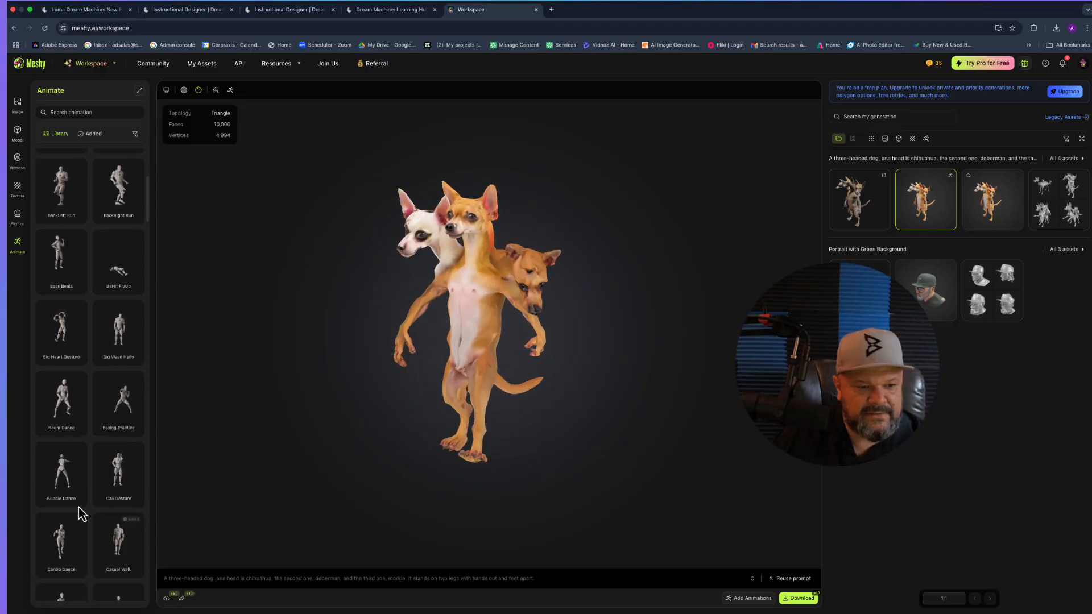
scroll(82, 506, down, 1)
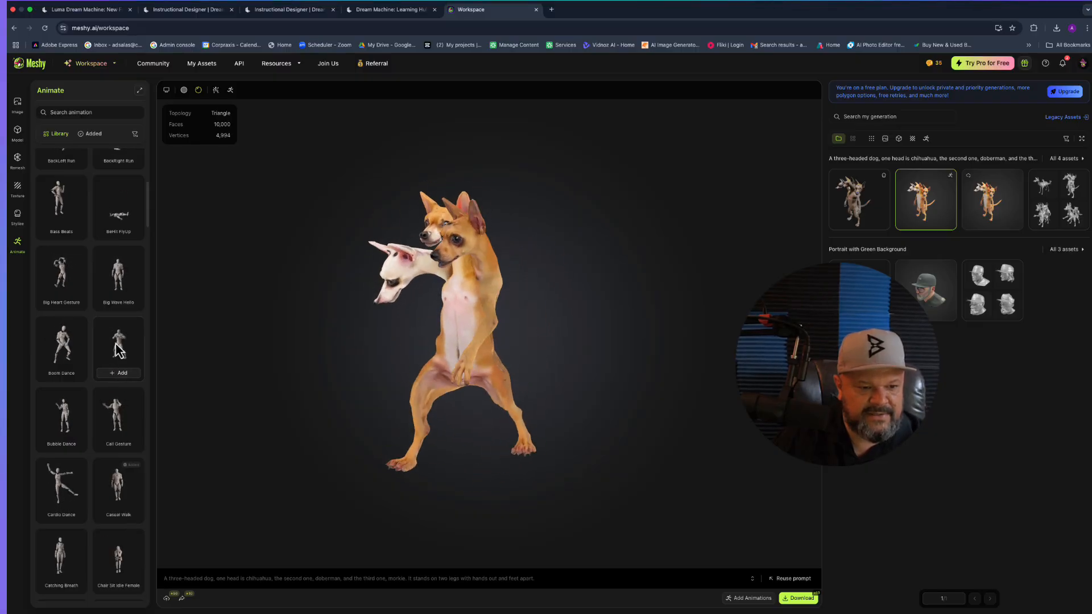
click(120, 374)
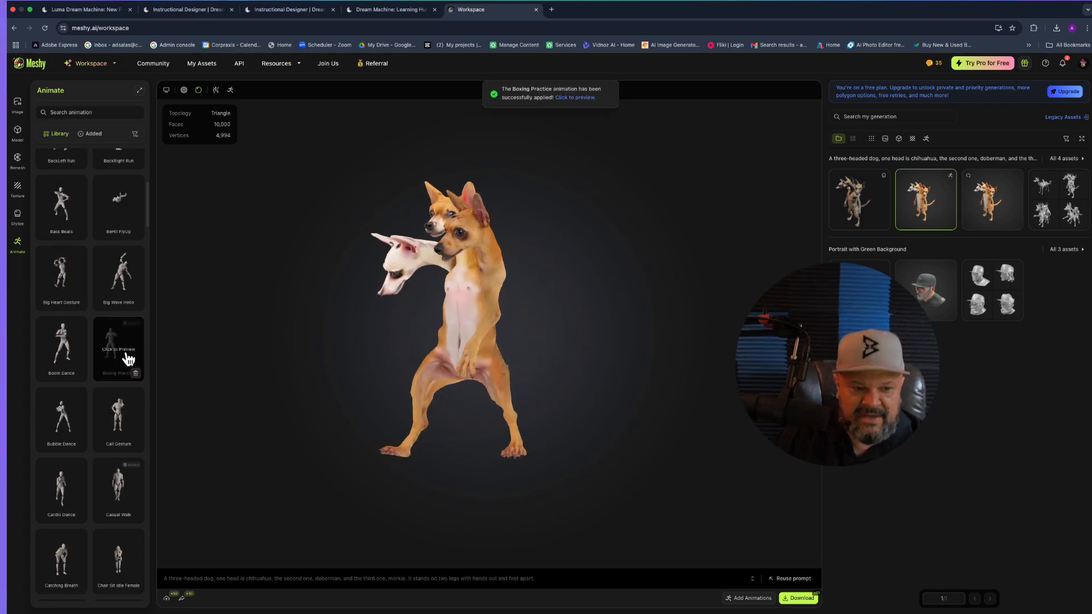
click(127, 357)
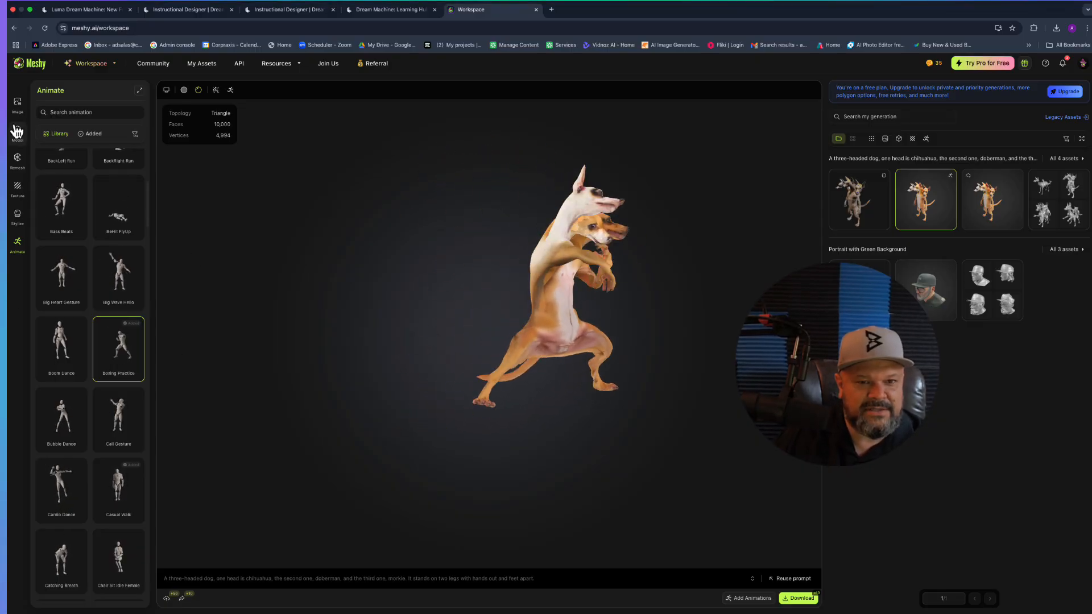
- Show the image generation form and the new model form
click(19, 105)
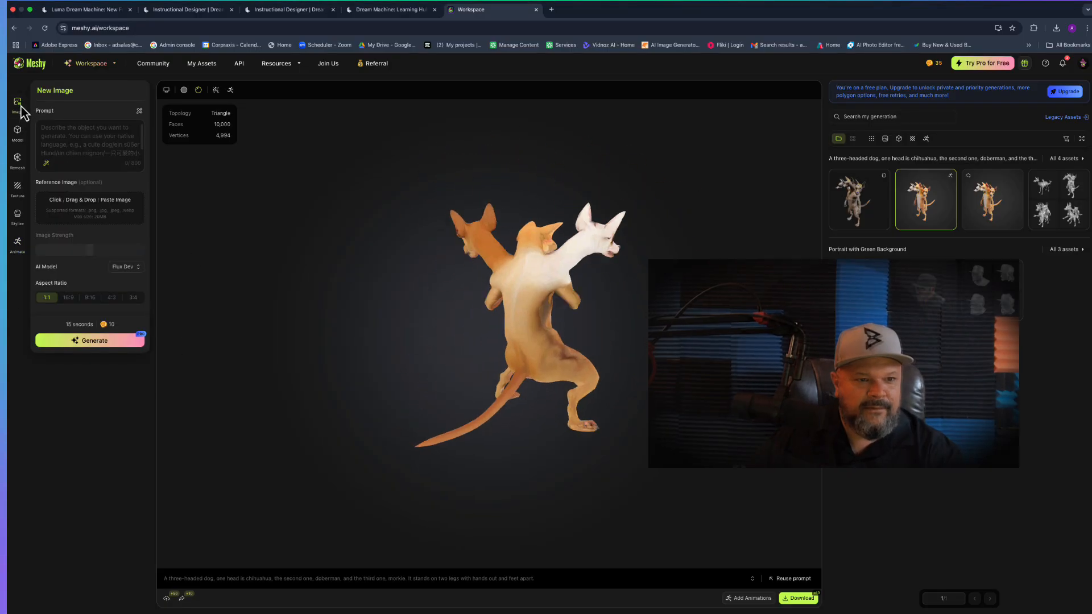
click(21, 136)
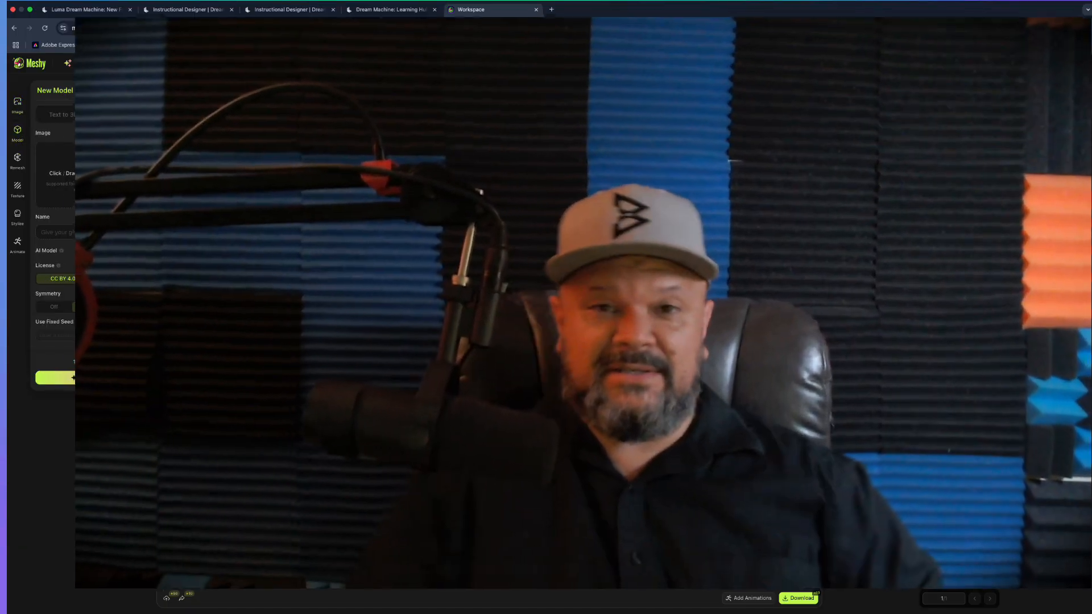